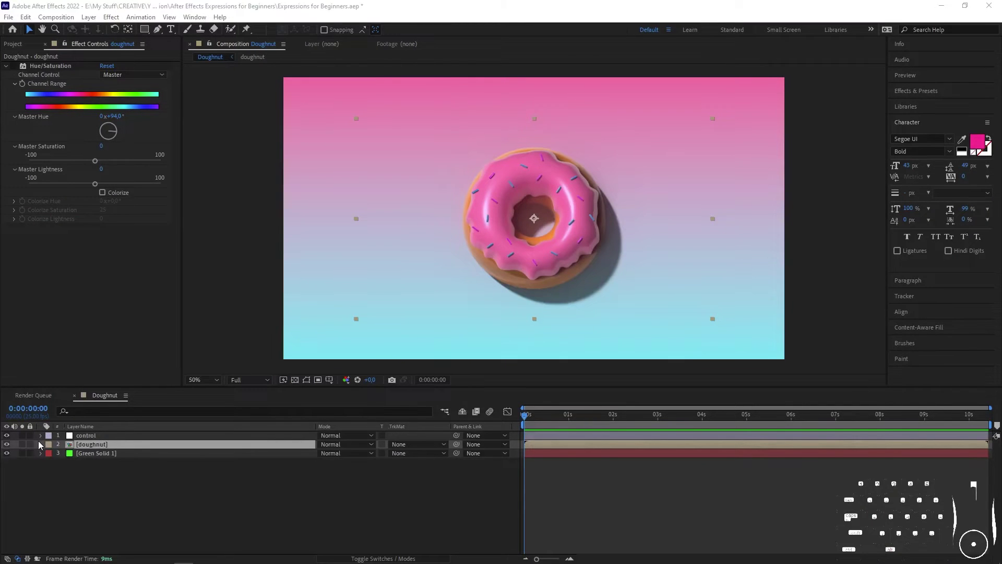
Expand the doughnut layer's Hue/Saturation properties and add the default expression to Channel Range.
click(40, 443)
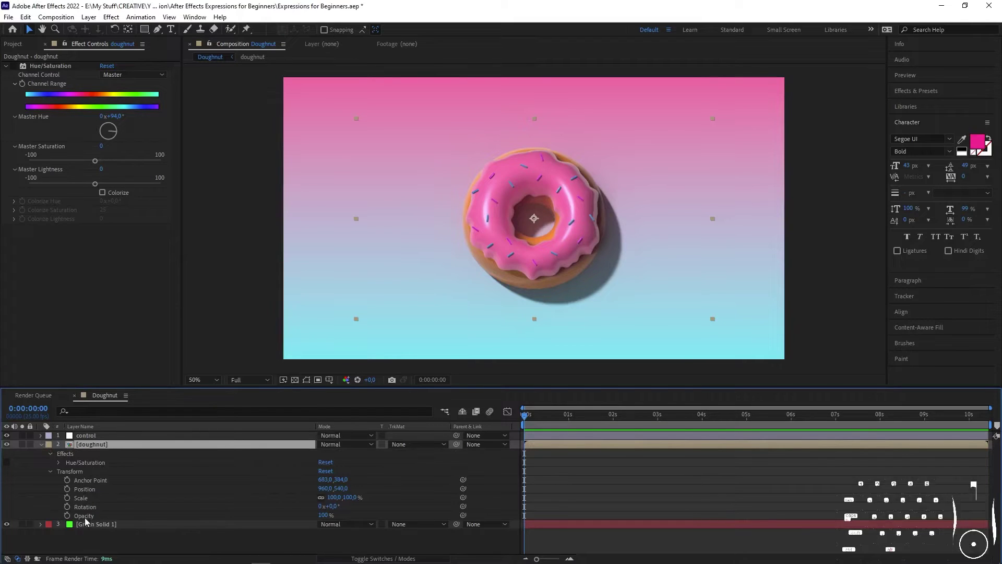
click(58, 462)
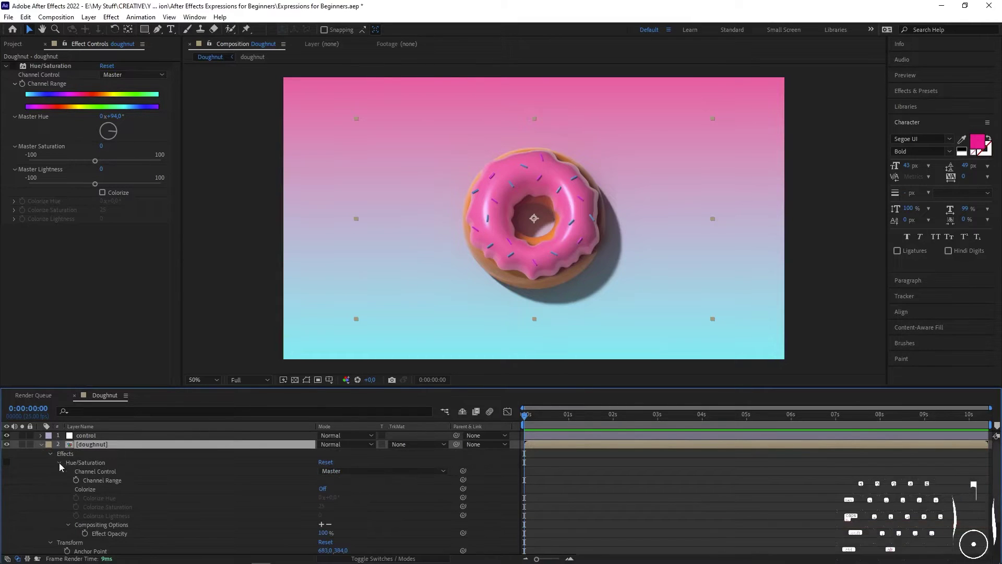
alt+click(76, 480)
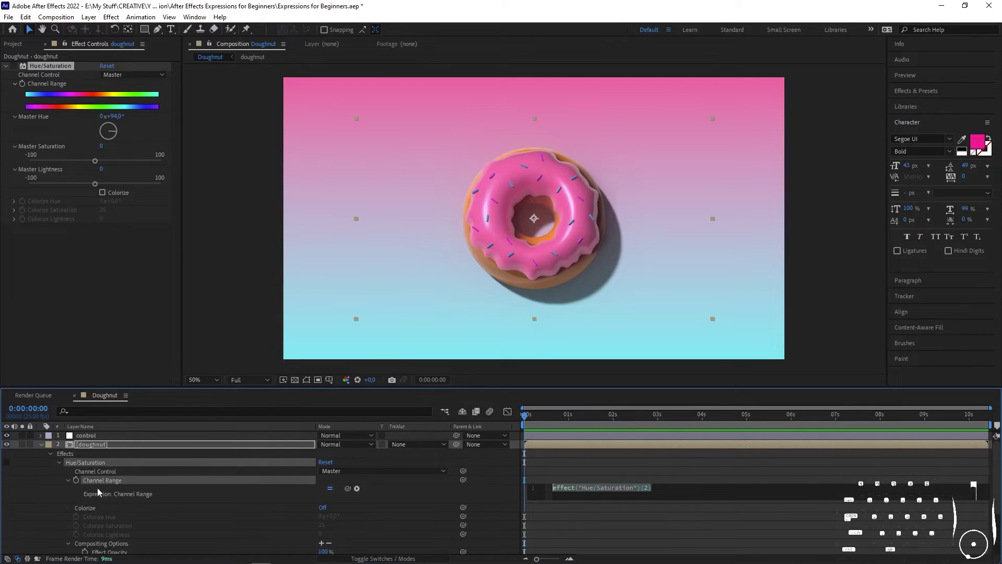
click(99, 480)
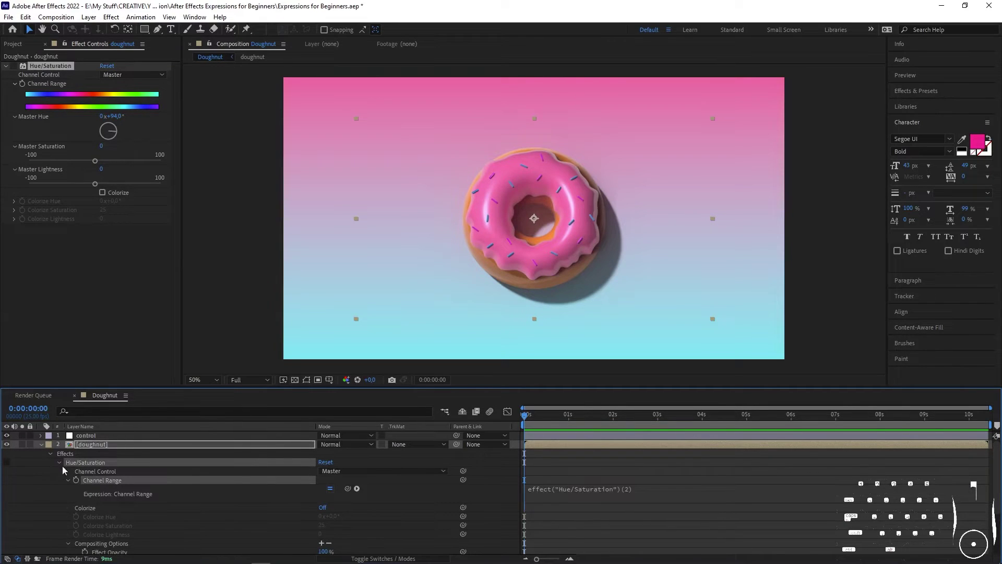
Add the default expression transform.position to the doughnut layer's Position property.
scroll(92, 517, down, 3)
scroll(109, 532, down, 1)
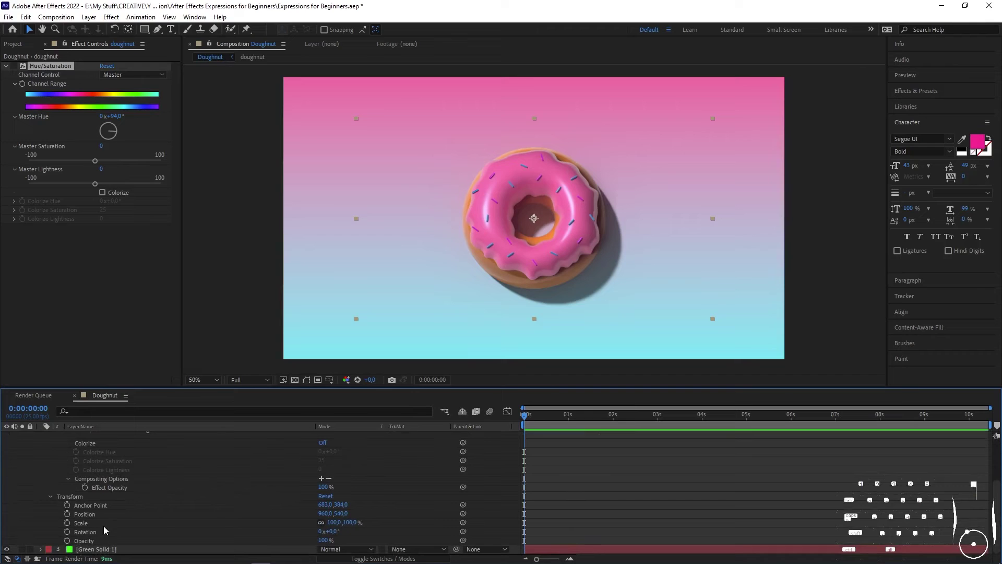
alt+click(67, 514)
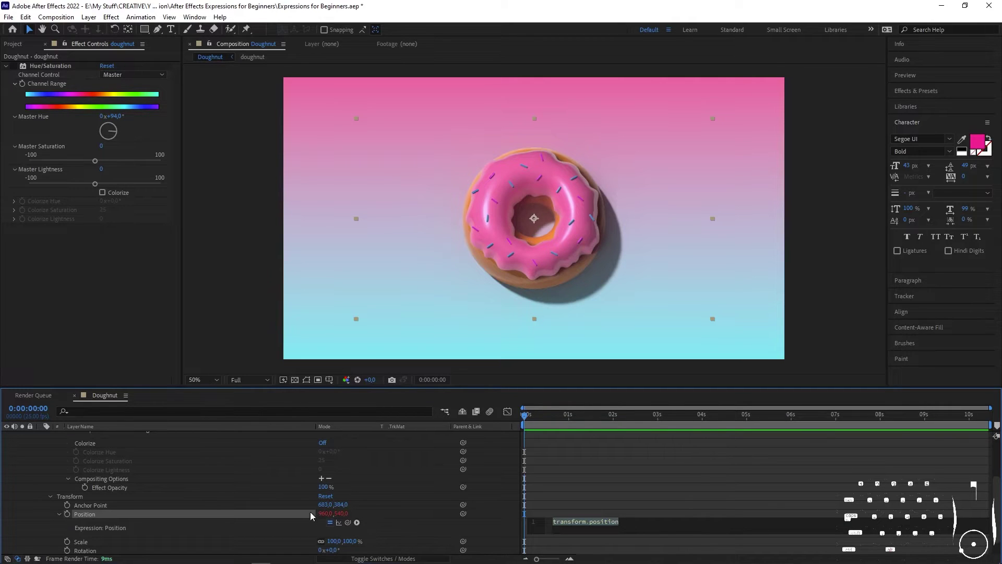
key(KP_Enter)
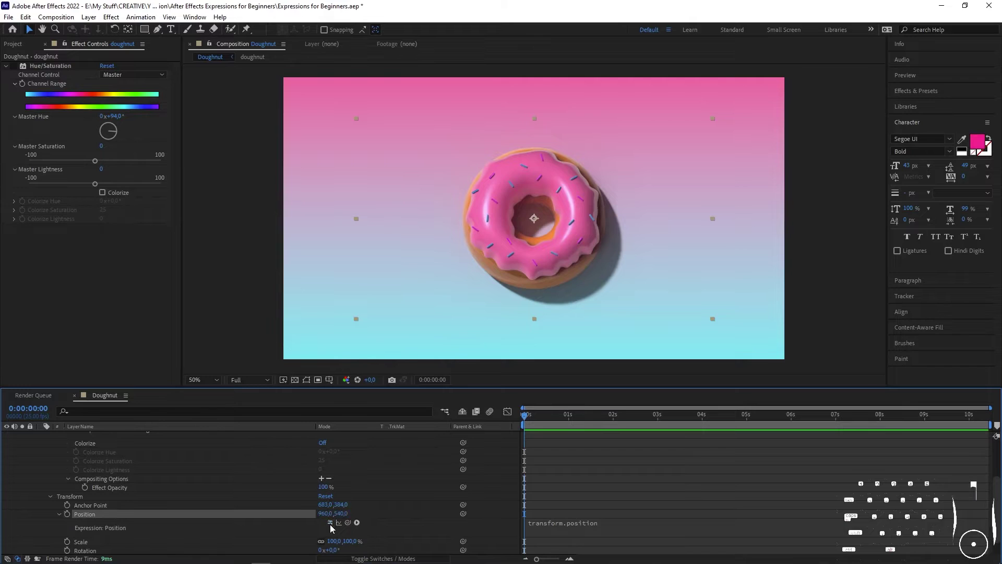
Enable an expression on the doughnut's Hue/Saturation Effect Opacity and pick-whip it to the control layer's Slider.
scroll(84, 530, up, 2)
alt+click(84, 530)
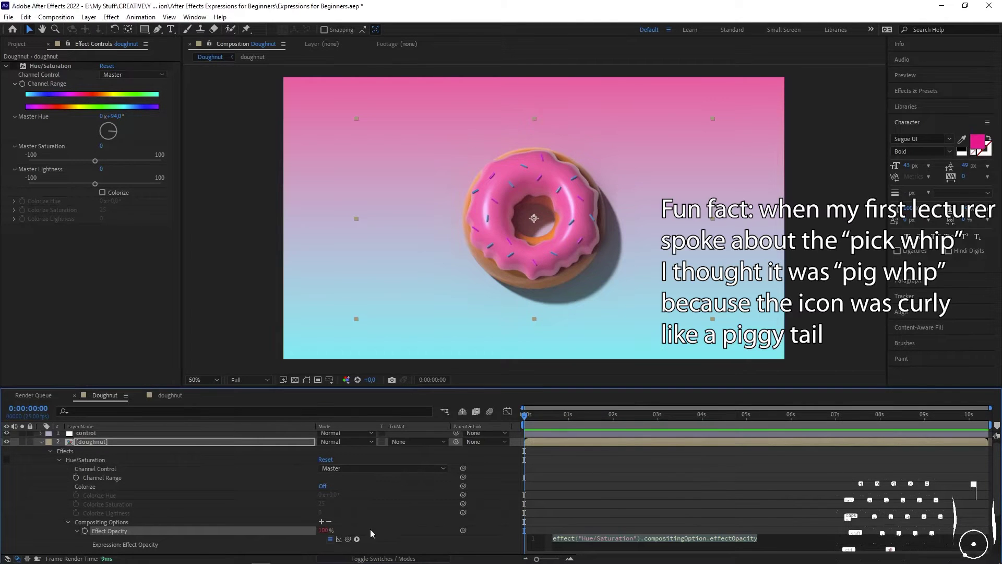
click(268, 432)
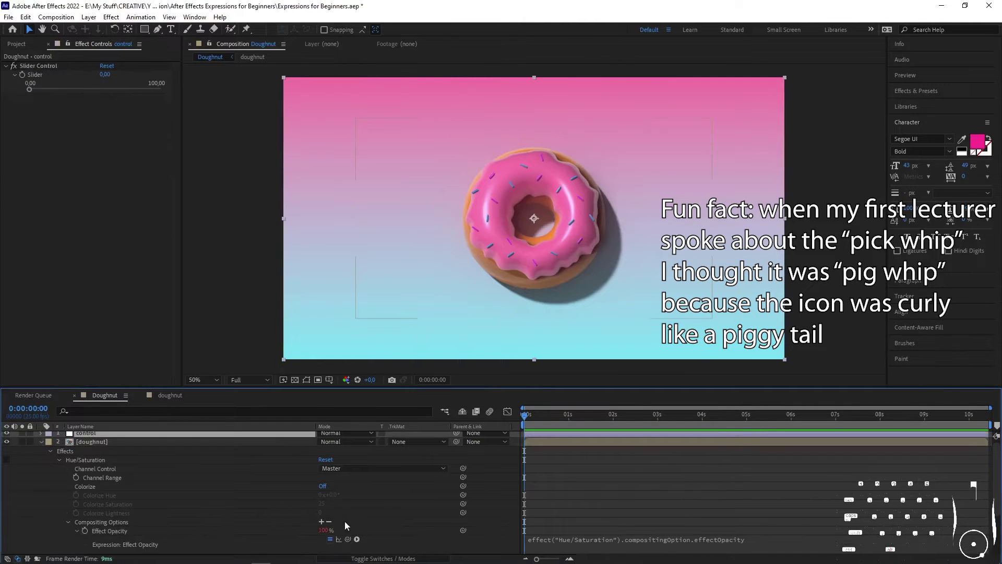
drag(348, 539, 31, 79)
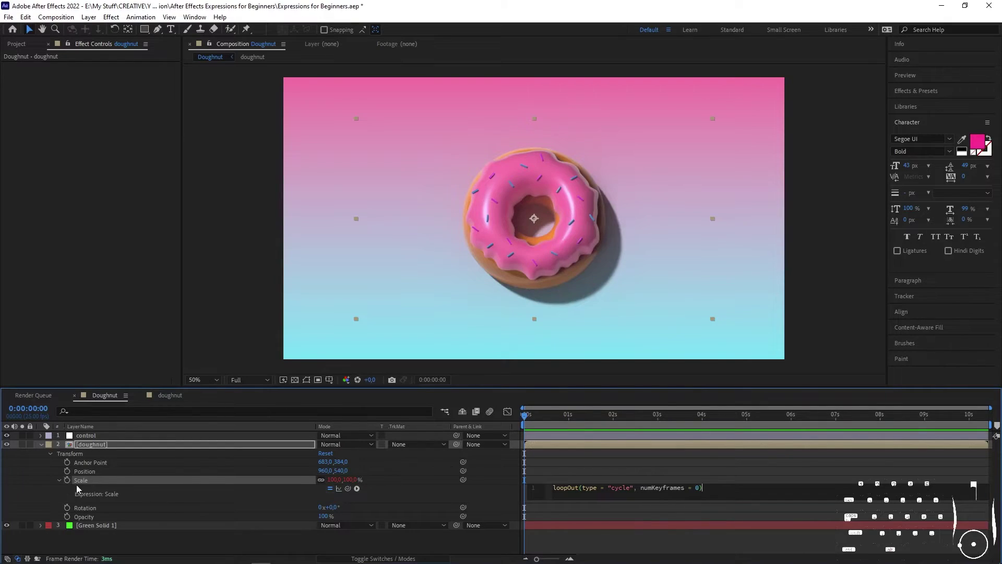
Replace the doughnut's Scale expression with keyframes at 100% at the start and 50% at about 0.7 seconds.
alt+click(67, 480)
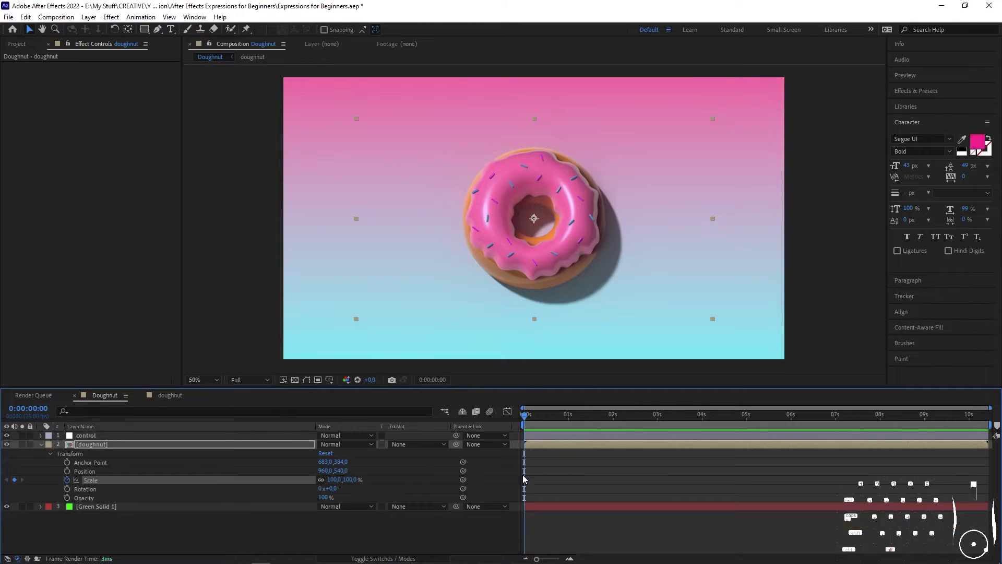
drag(532, 424, 557, 420)
click(332, 480)
text(50)
key(Return)
Add a Scale keyframe of 100% for the doughnut at 0:00:01:13.
drag(583, 413, 592, 412)
click(333, 480)
text(100)
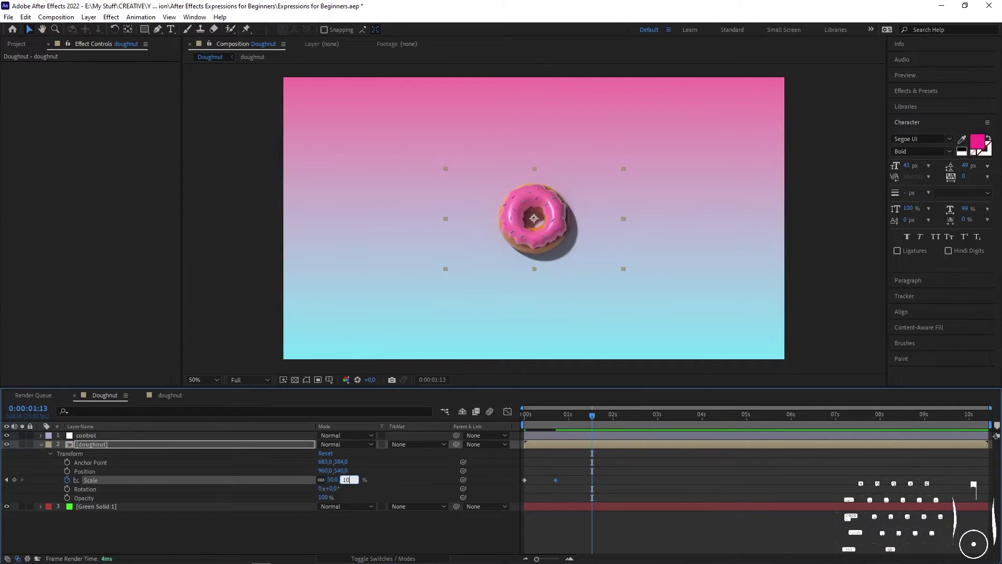
key(Return)
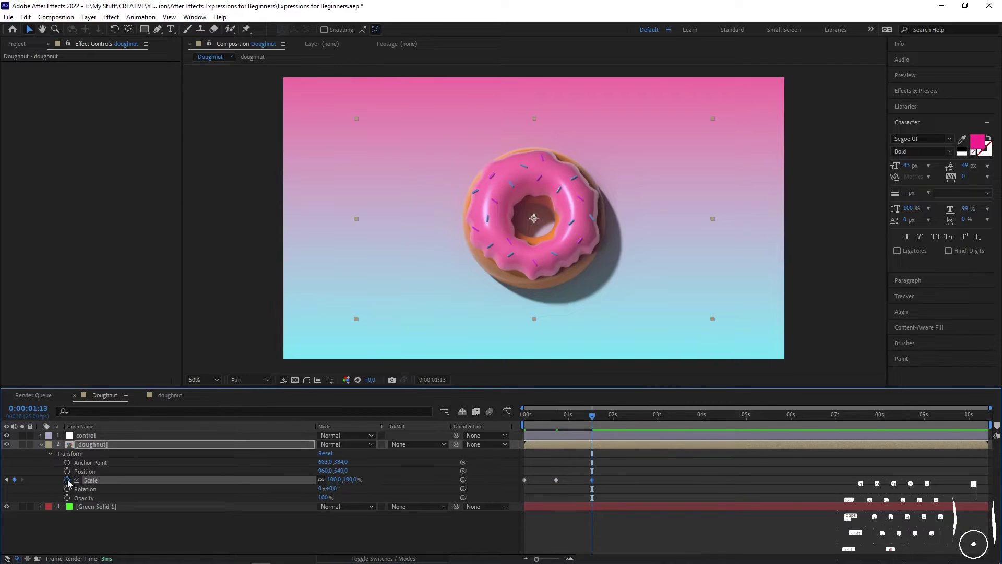
Add the expression loopOut() to the doughnut's keyframed Scale, using the autocomplete suggestion.
alt+click(68, 481)
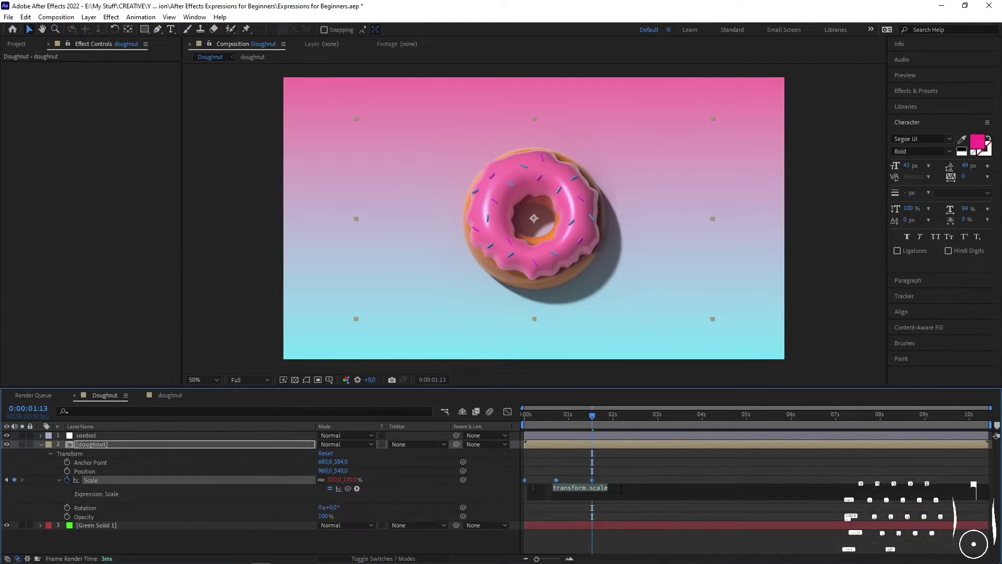
text(loop)
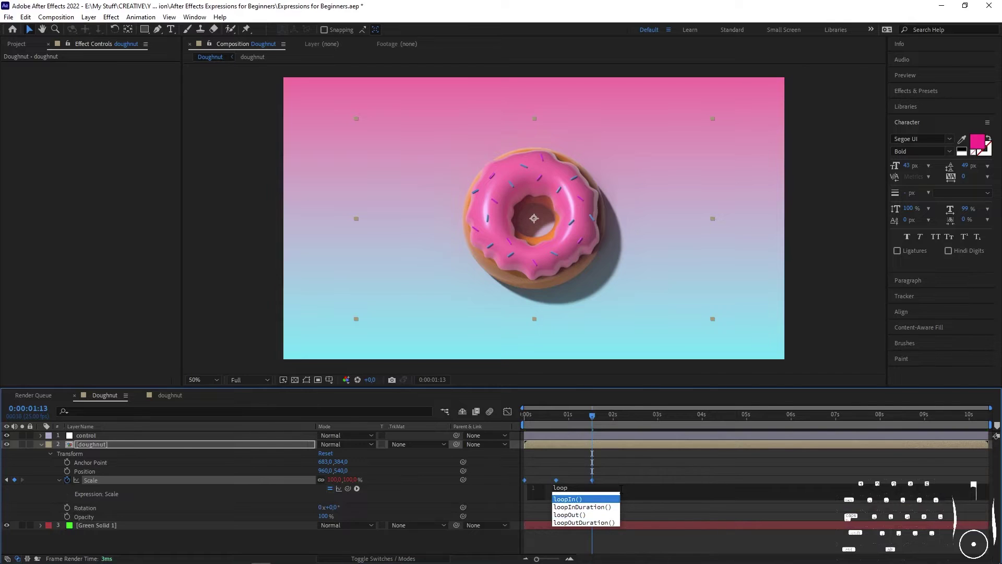
click(588, 515)
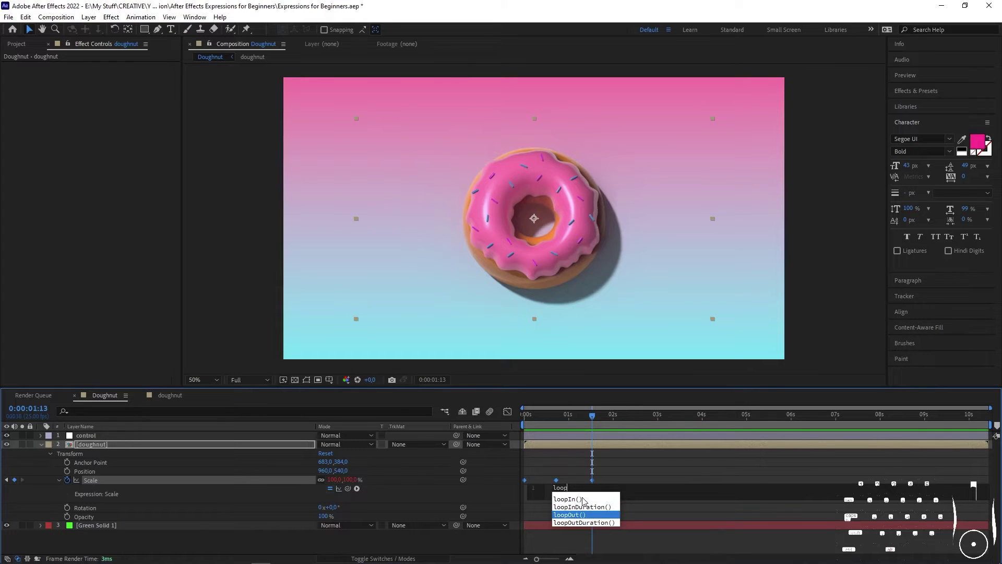
click(582, 500)
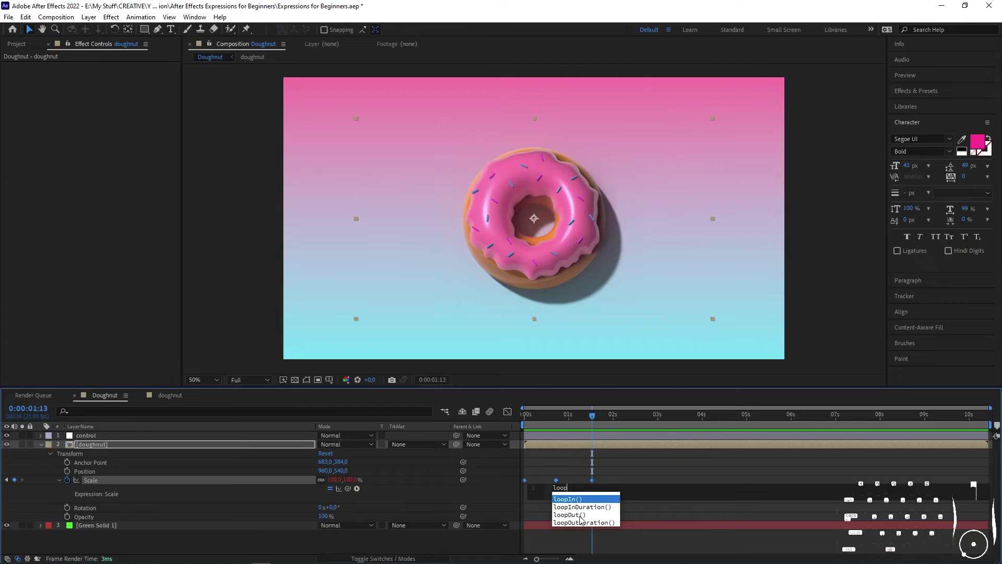
click(581, 516)
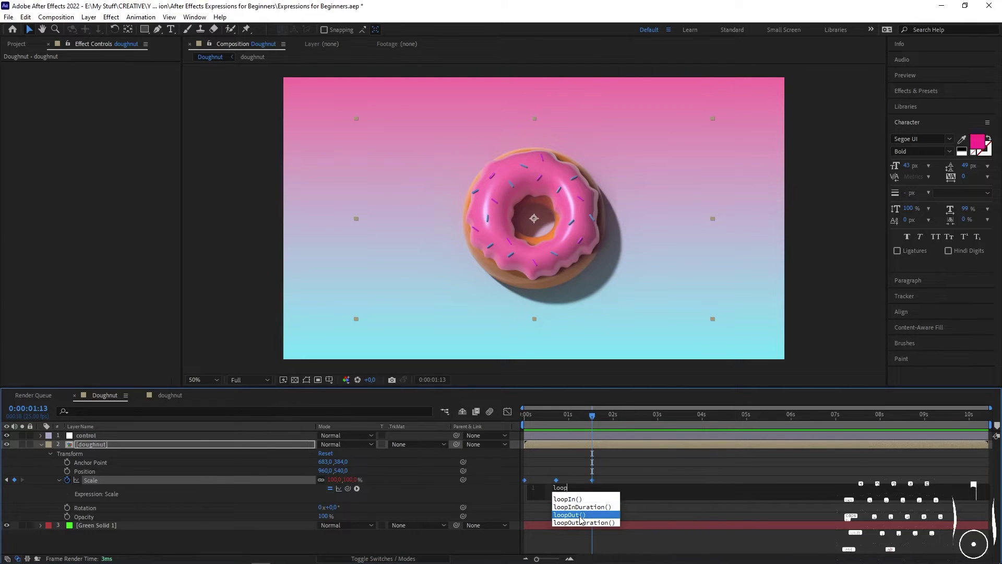
click(581, 515)
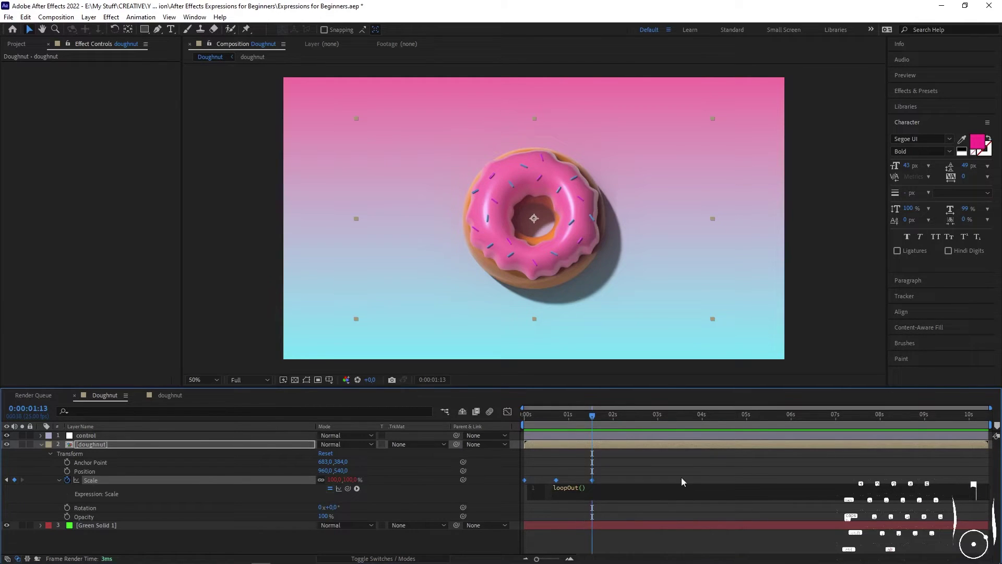
Apply the Scale expression and preview the looping animation from the start of the composition.
drag(587, 416, 488, 431)
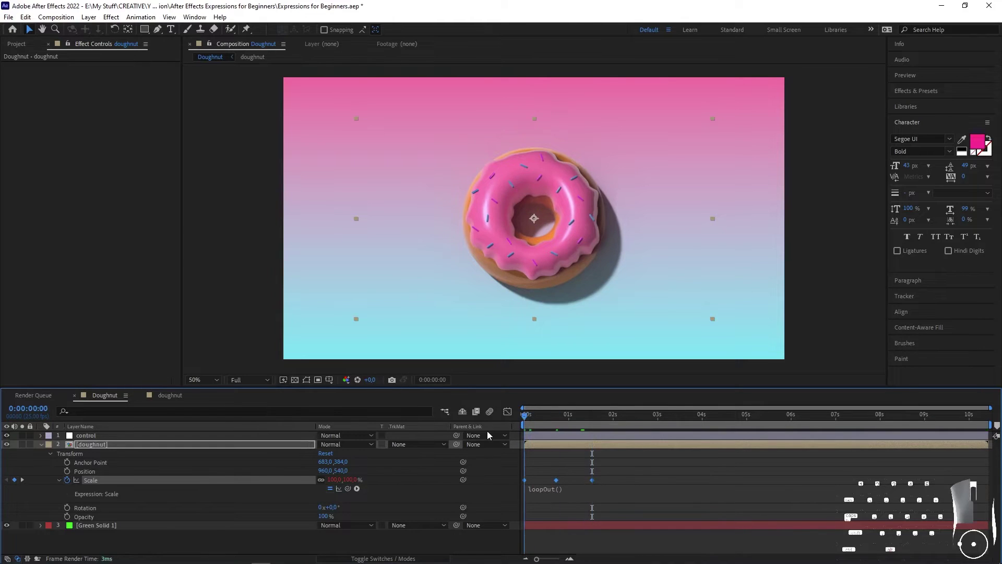
key(space)
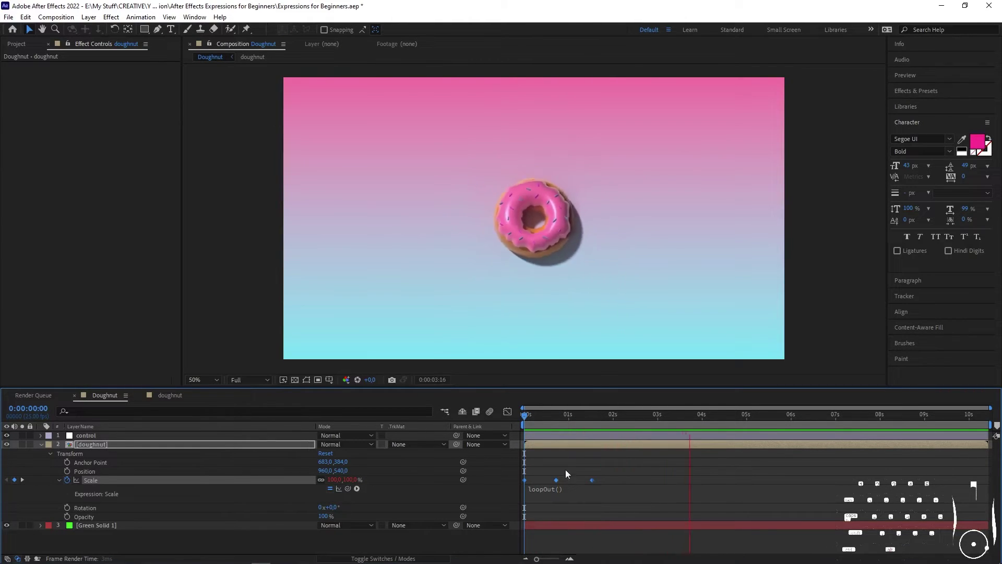
key(space)
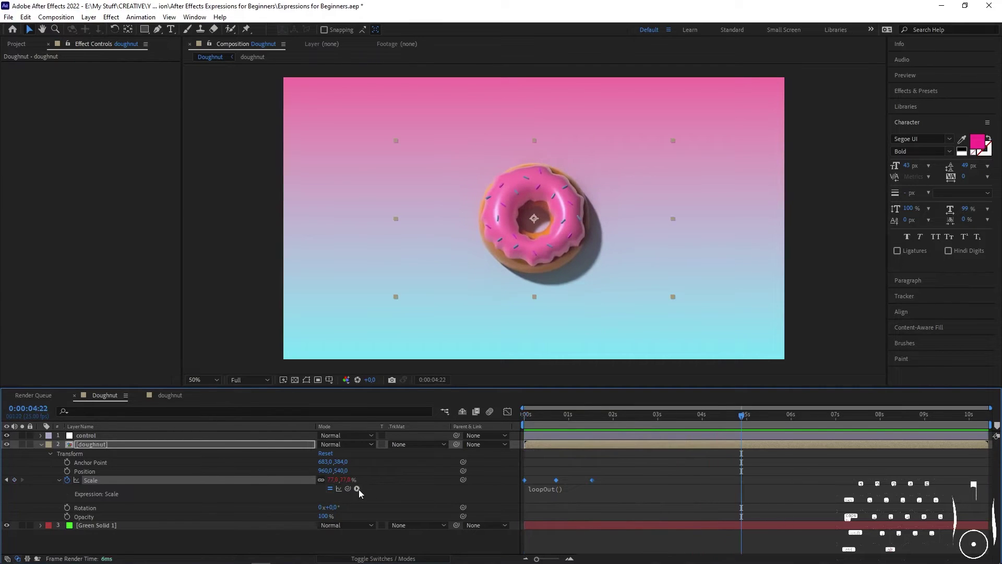
Replace the Scale expression with the predefined Property expression loopOut(type = "cycle", numKeyframes = 0).
click(357, 489)
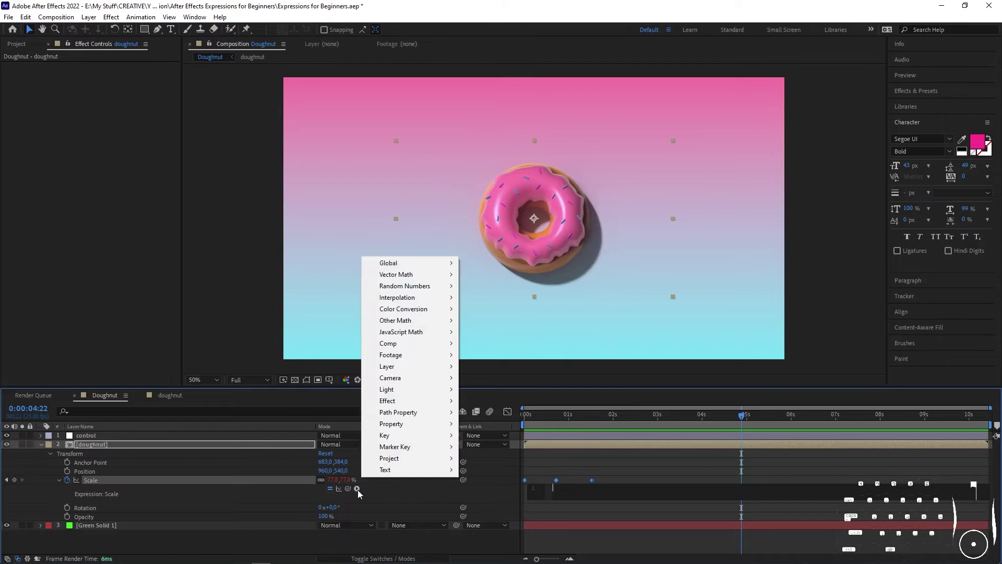
mouse_move(406, 426)
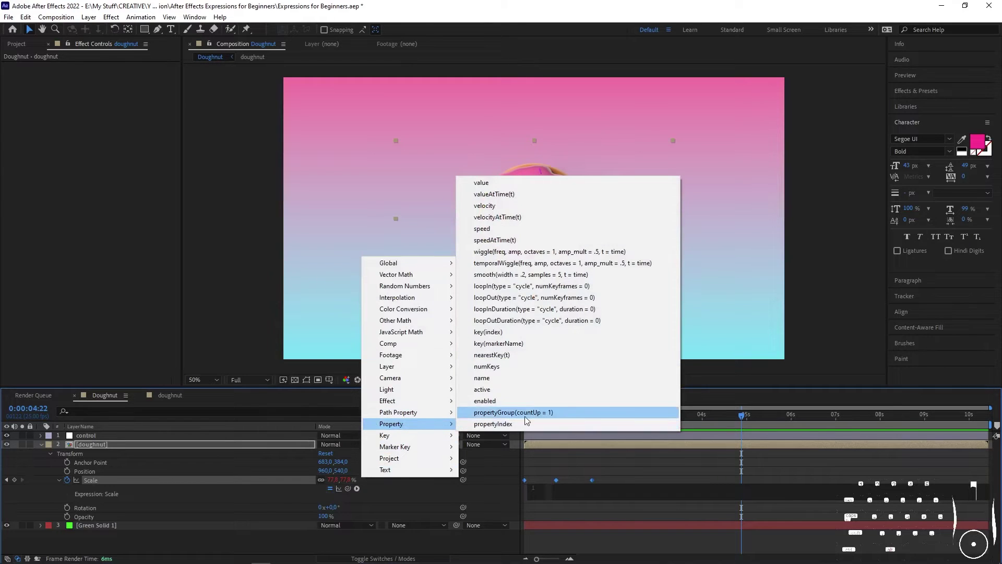
click(530, 303)
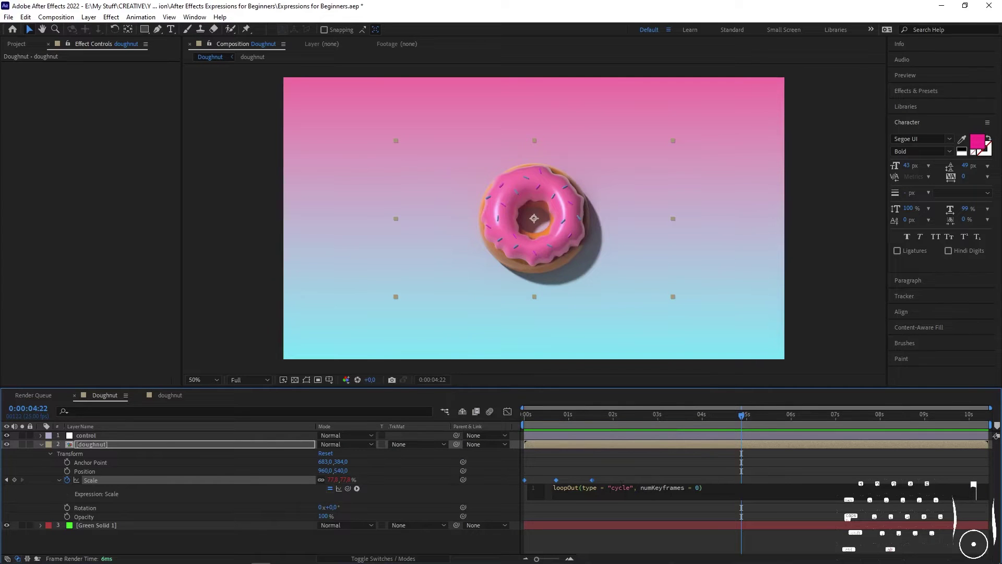
Shift the three Scale keyframes to begin at about 2 seconds and add keyframes at the start and at 0:00:00:09, the latter about 125%.
drag(546, 416, 507, 425)
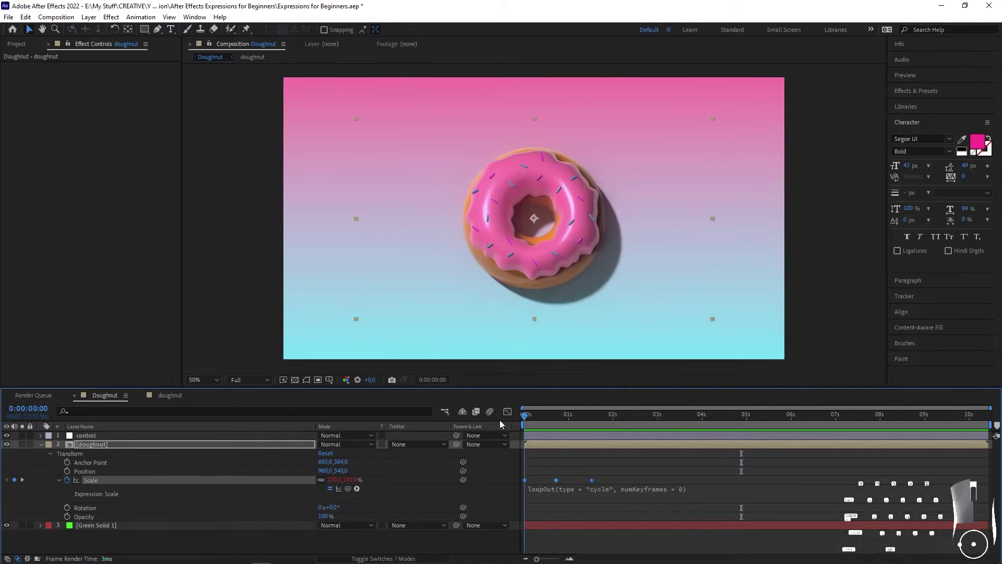
drag(524, 480, 615, 481)
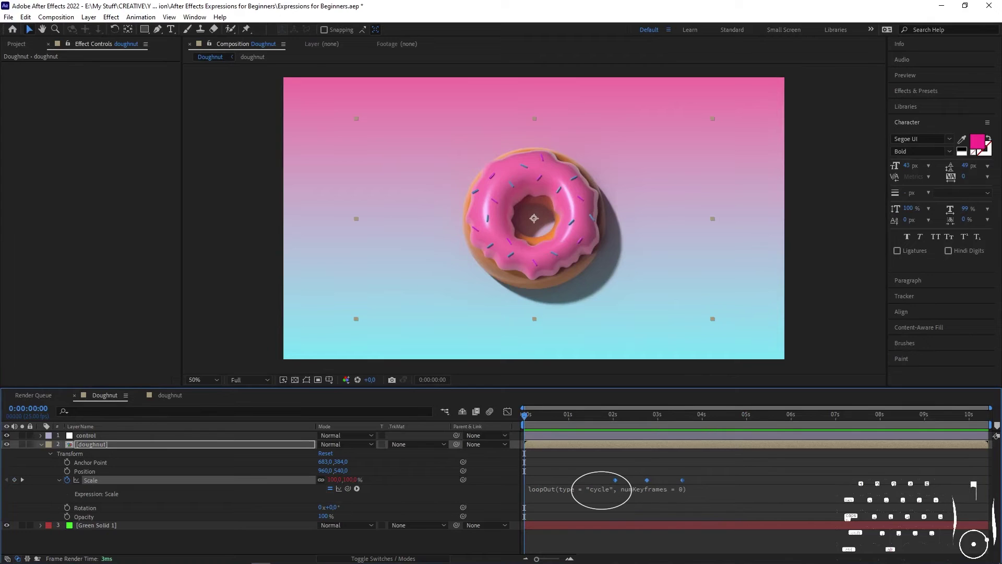
click(536, 477)
drag(335, 480, 360, 479)
drag(535, 417, 540, 417)
drag(355, 479, 348, 479)
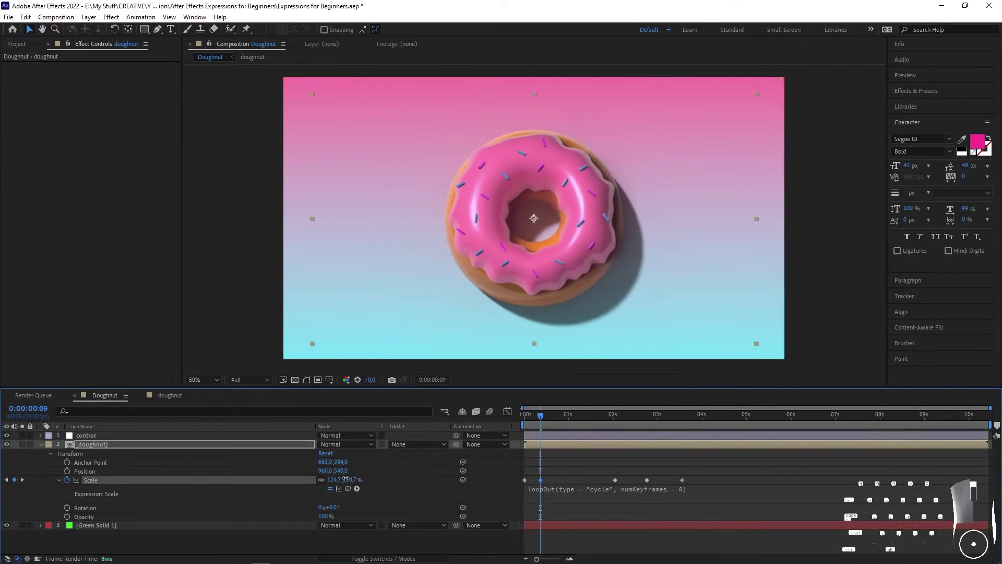
Add two Scale keyframes, enlarging the doughnut at about 0.8 seconds and shrinking it at about 1.3 seconds.
drag(552, 415, 559, 417)
drag(353, 479, 386, 479)
drag(564, 416, 581, 416)
drag(337, 480, 263, 480)
Inspect the last two Scale keyframes by selecting them and scrubbing to 0:00:03:13.
drag(590, 418, 673, 430)
drag(638, 471, 700, 484)
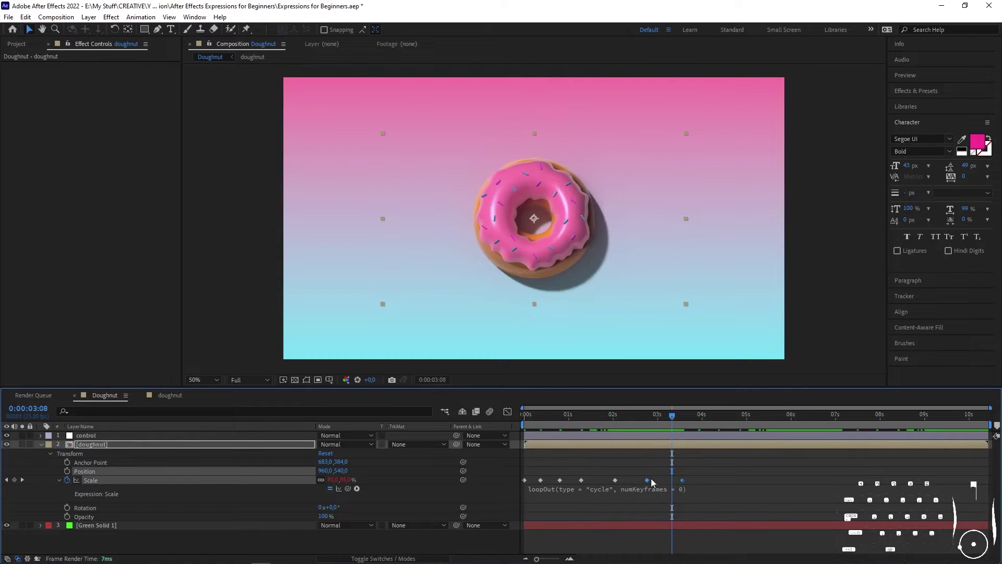
mouse_move(669, 416)
mouse_down()
mouse_move(659, 424)
mouse_move(677, 426)
mouse_move(643, 428)
mouse_move(680, 431)
mouse_up()
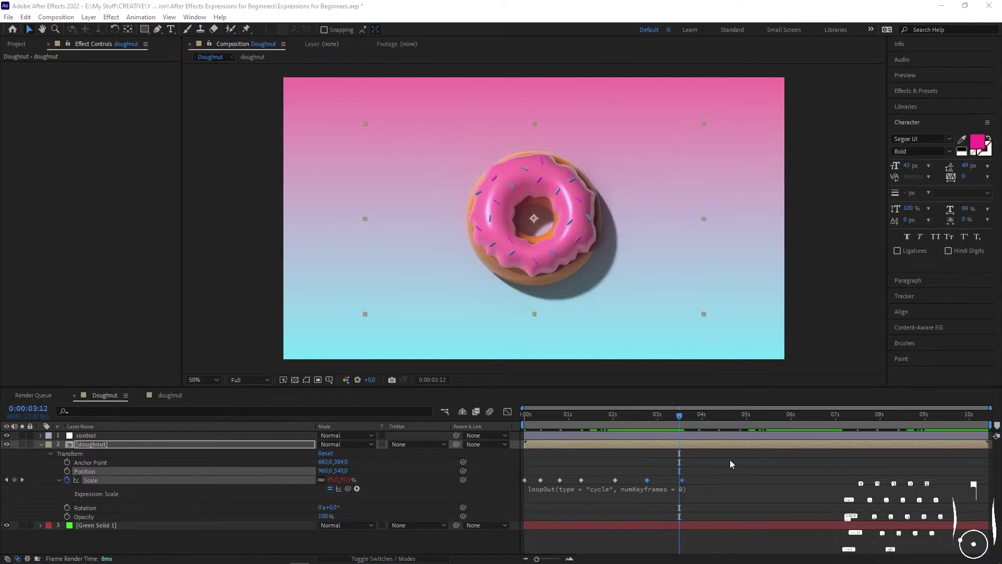
click(682, 480)
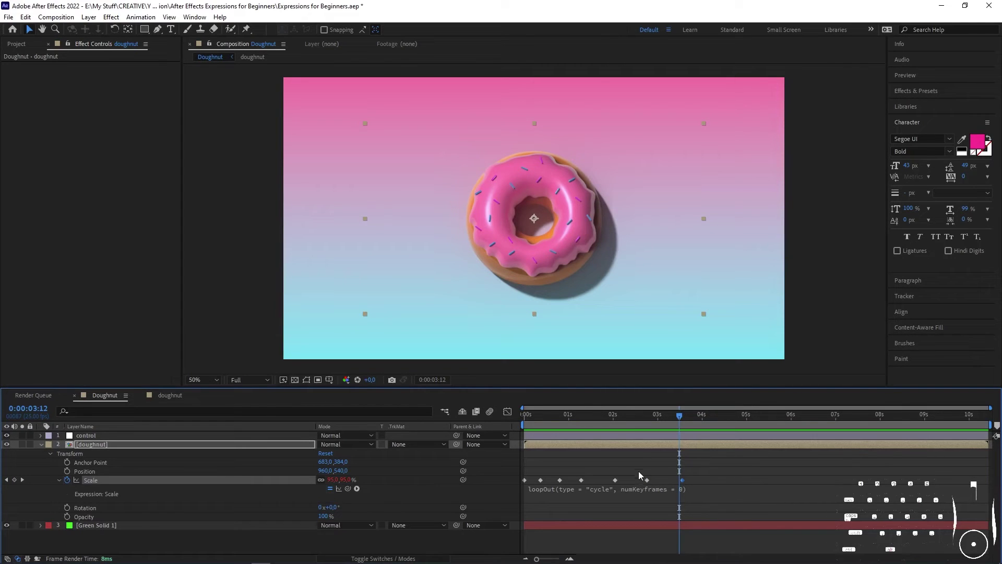
mouse_move(669, 419)
mouse_down()
mouse_move(652, 427)
mouse_move(680, 427)
mouse_up()
Open the numKeyframes value in the Scale expression for editing and preview the animation from the start.
double_click(681, 489)
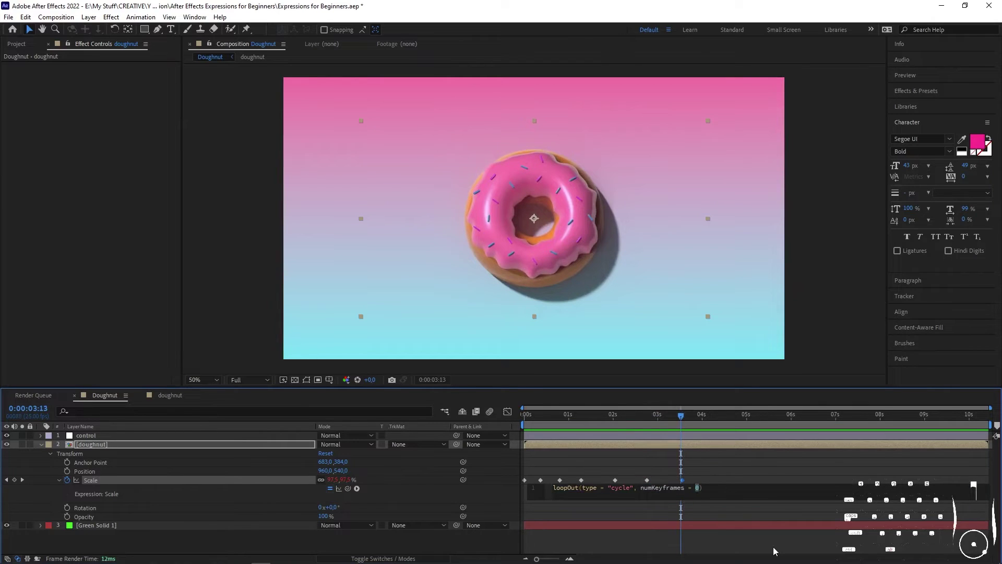
click(670, 444)
key(Home)
key(space)
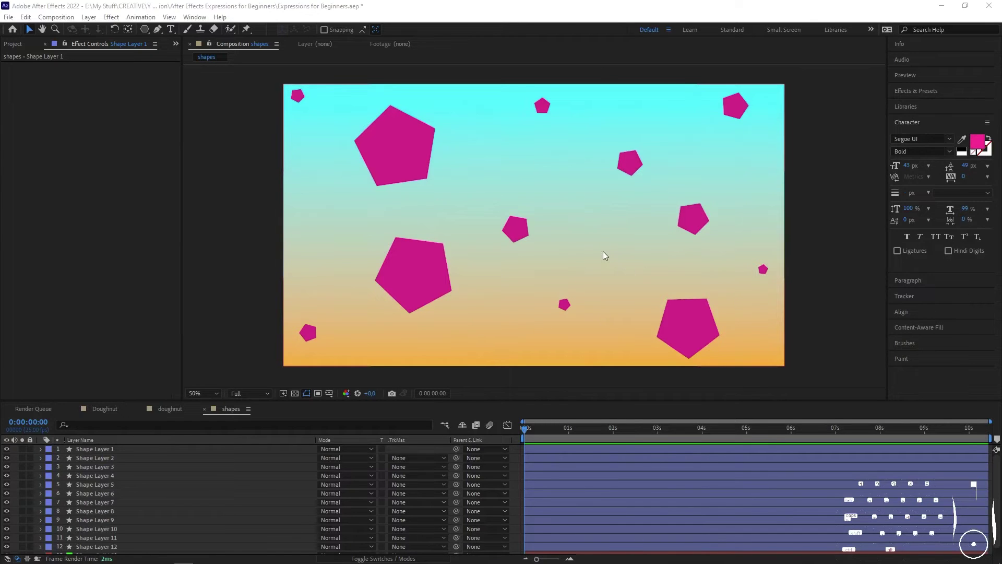
Enlarge the layer list of the shapes composition, hide Green Solid 2 as a shy layer, and select Shape Layers 1 to 12.
drag(355, 400, 318, 285)
key(F4)
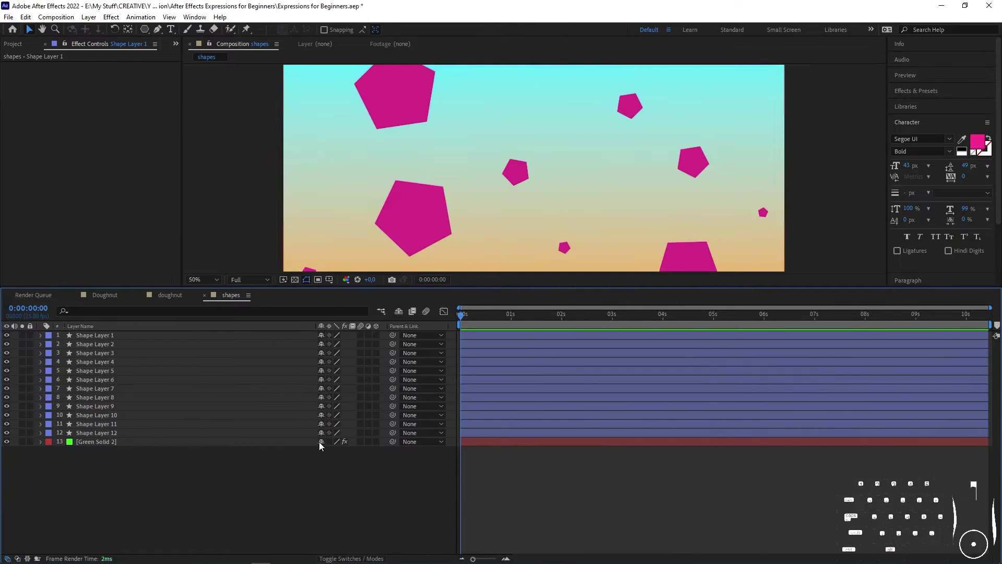
click(398, 312)
click(112, 433)
shift+click(116, 335)
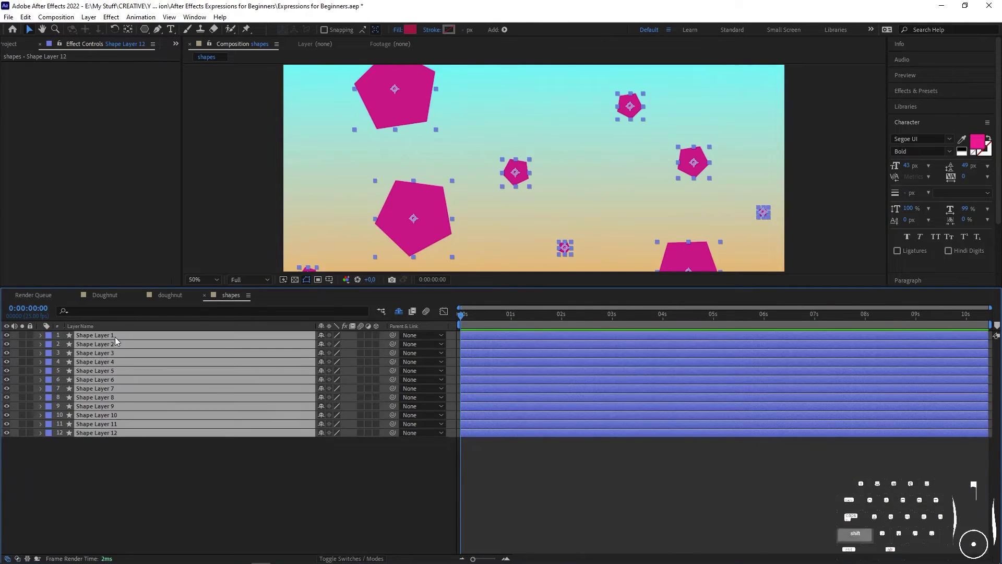
Reveal Rotation on all the selected shape layers and enable a Rotation expression on Shape Layers 2 to 12.
key(r)
alt+click(66, 361)
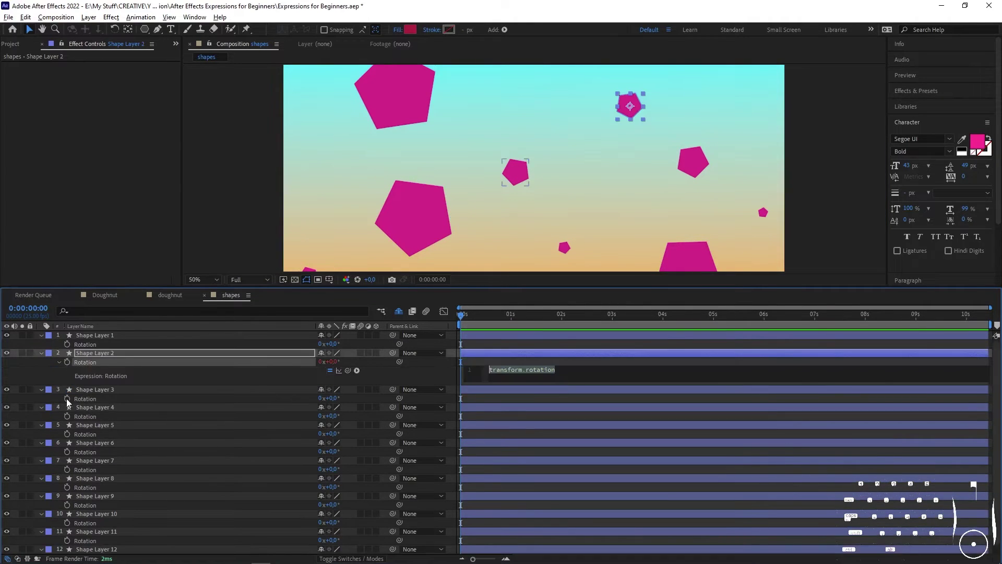
alt+click(66, 398)
alt+click(67, 435)
alt+click(67, 471)
alt+click(67, 509)
alt+click(67, 544)
scroll(67, 522, down, 3)
alt+click(67, 478)
alt+click(67, 515)
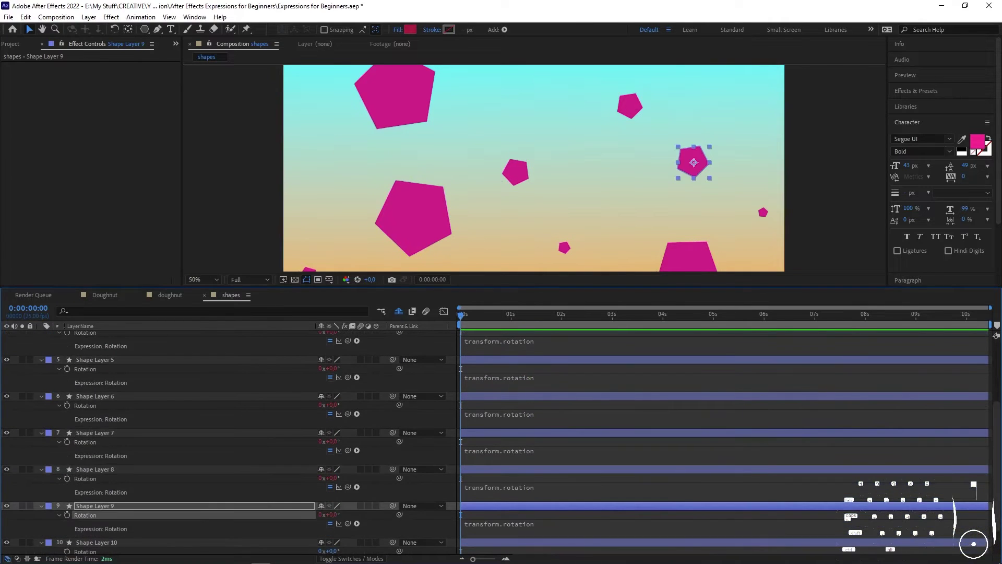
scroll(67, 516, down, 1)
alt+click(67, 515)
Link the Rotation expressions of Shape Layers 2 to 12 to Shape Layer 1's Rotation with the pick whip, collapsing the linked layers.
scroll(345, 417, up, 5)
drag(347, 370, 188, 345)
click(502, 354)
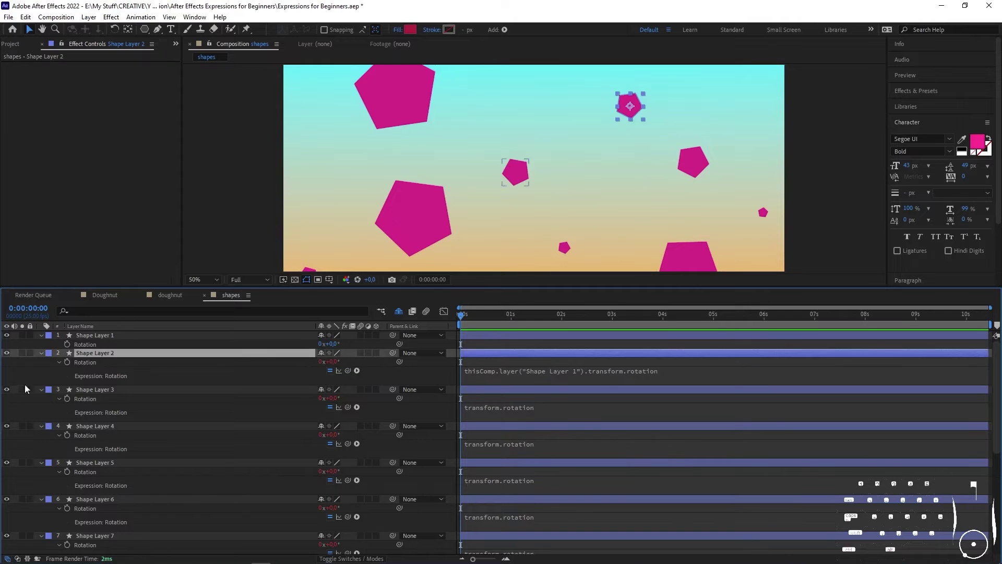
click(41, 353)
drag(347, 380, 157, 345)
click(42, 361)
click(41, 371)
drag(347, 397, 104, 345)
click(41, 380)
click(41, 388)
drag(348, 415, 99, 345)
click(42, 397)
drag(348, 424, 94, 345)
click(41, 406)
click(41, 415)
drag(347, 441, 99, 345)
click(42, 423)
click(41, 433)
drag(347, 459, 86, 345)
click(42, 442)
Rename Shape Layer 1 as Master Layer and set its Rotation to 1x+107°.
click(103, 337)
key(Return)
key(Caps_Lock)
text(M)
key(Caps_Lock)
text(aster)
key(Caps_Lock)
text(L)
key(Caps_Lock)
text(ayer)
key(Return)
drag(374, 287, 381, 384)
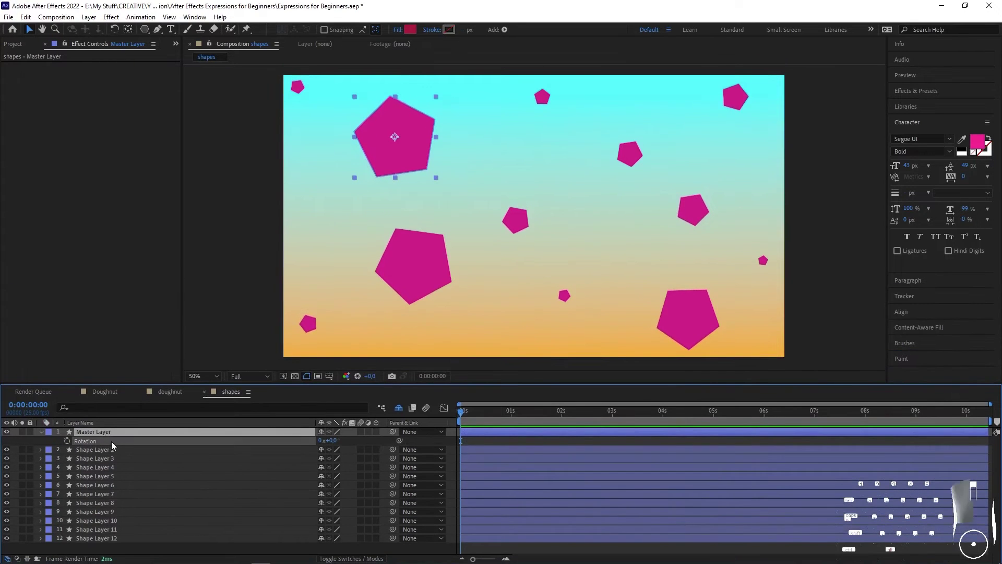
drag(329, 439, 863, 268)
Change the Polystar fill colour of Shape Layer 2 to blue.
click(89, 450)
click(41, 449)
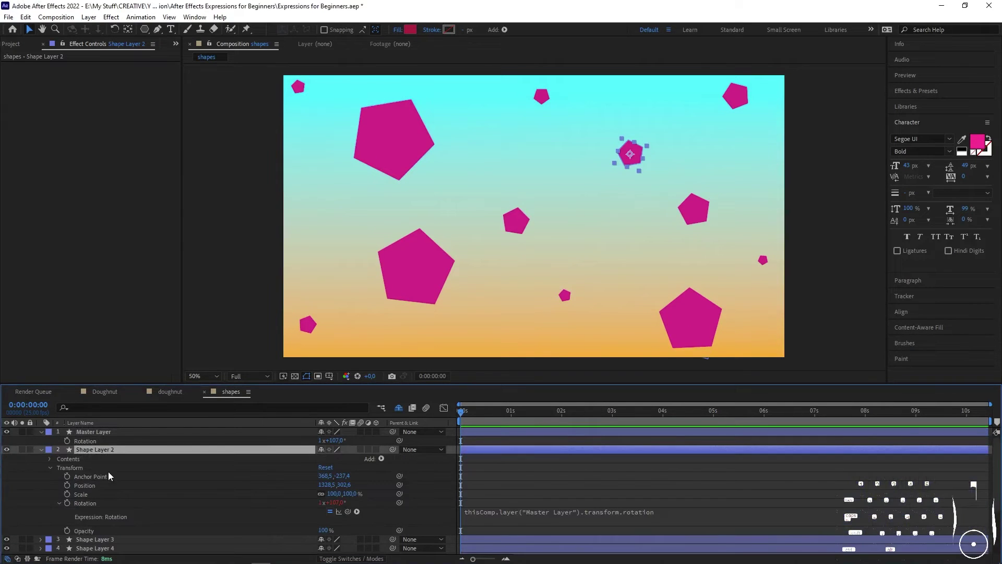
click(50, 459)
click(60, 467)
click(67, 494)
click(324, 511)
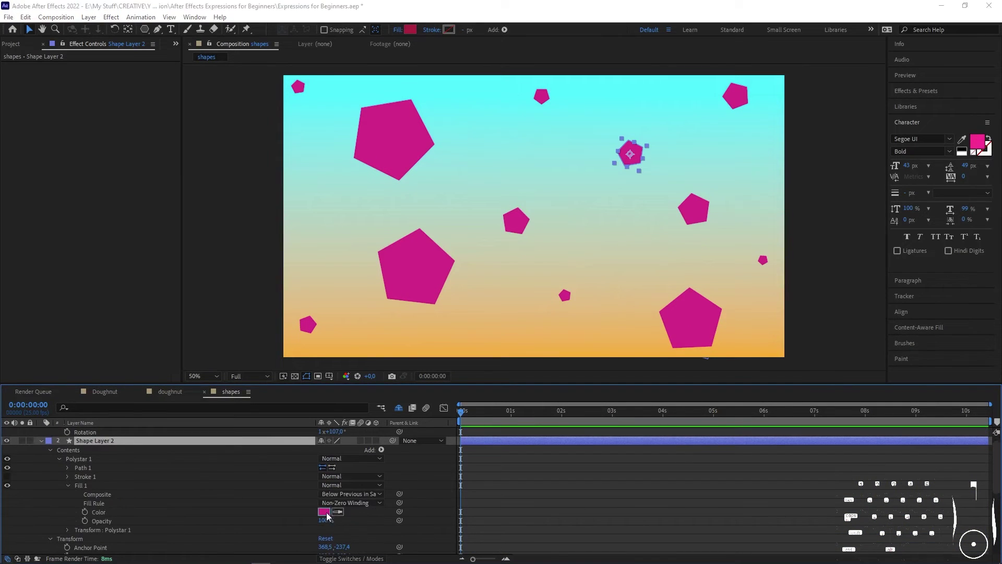
click(805, 321)
key(Return)
Match Shape Layer 3's Polystar fill colour to the blue of Shape Layer 2 with the eyedropper.
scroll(130, 531, down, 3)
scroll(130, 533, up, 1)
scroll(107, 548, down, 1)
click(99, 547)
scroll(99, 536, down, 2)
click(40, 495)
scroll(95, 532, down, 1)
click(49, 477)
scroll(104, 478, down, 2)
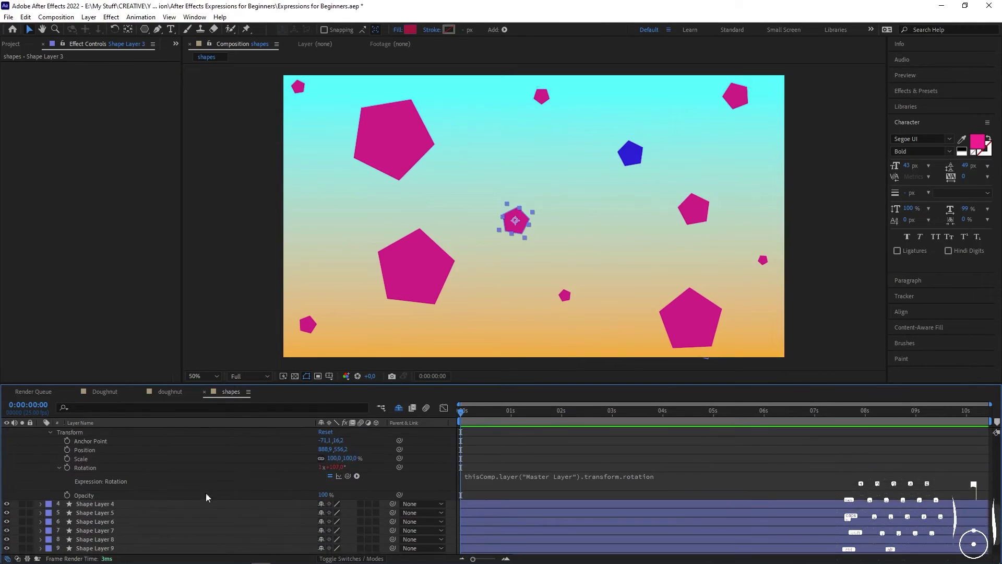
click(59, 458)
click(68, 485)
click(338, 512)
click(635, 155)
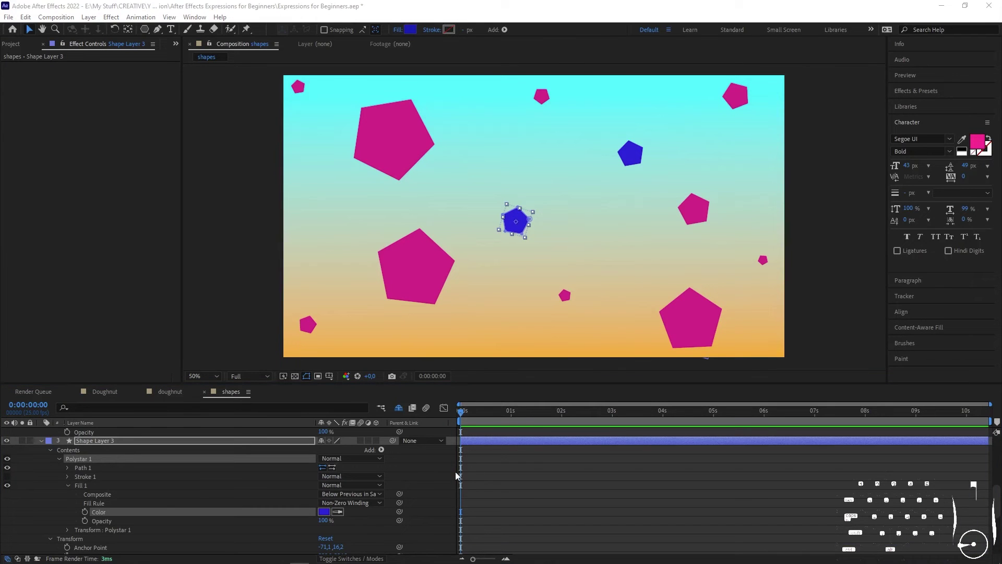
click(532, 455)
Undo the blue fill changes on Shape Layers 2 and 3.
key(ctrl+z)
key(ctrl+z)
scroll(71, 499, down, 5)
scroll(73, 488, up, 8)
Create a new adjustment layer and name it Master Colour.
click(88, 17)
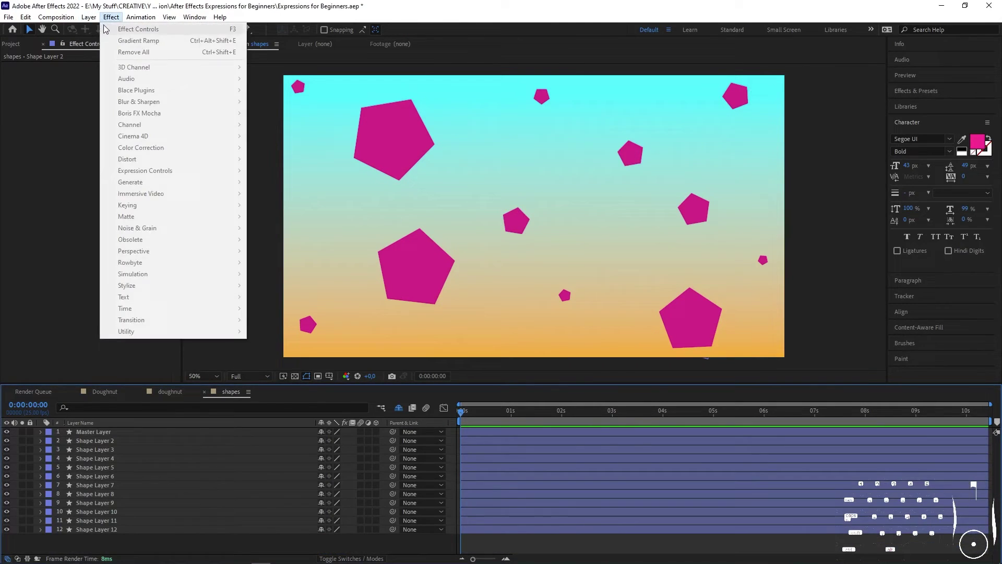
mouse_move(88, 17)
mouse_move(131, 28)
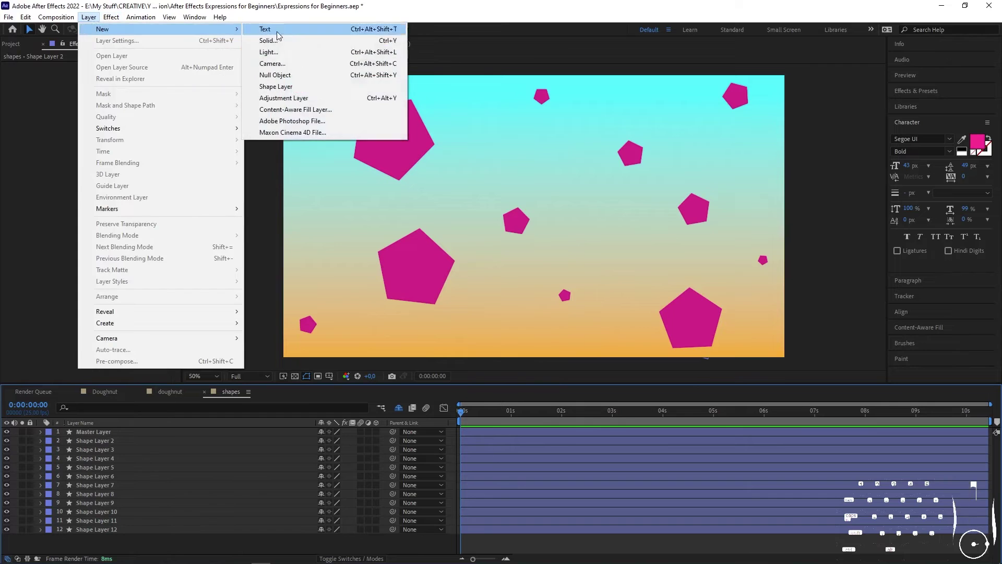
click(290, 98)
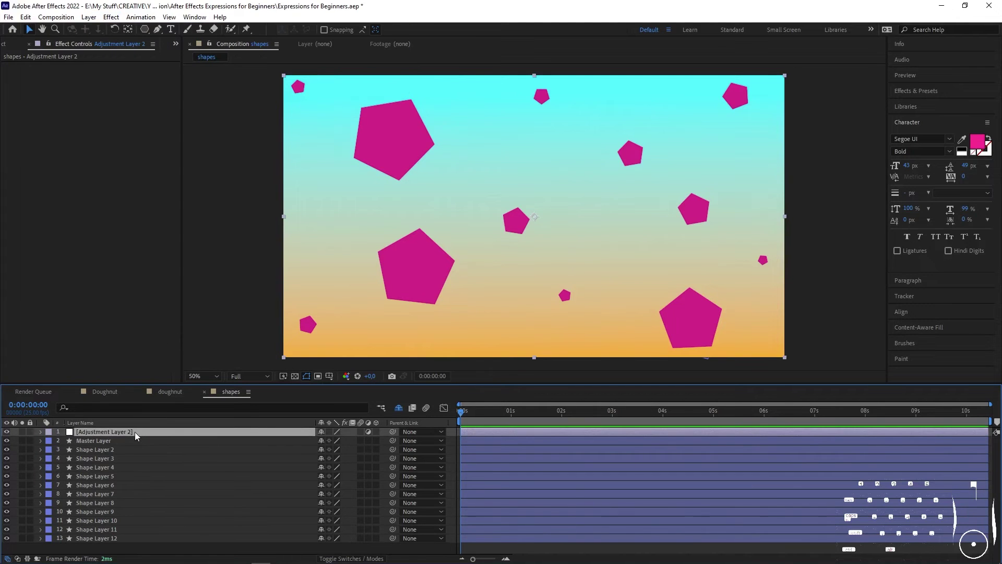
key(Return)
key(Caps_Lock)
text(M)
key(Caps_Lock)
text(aster Colour)
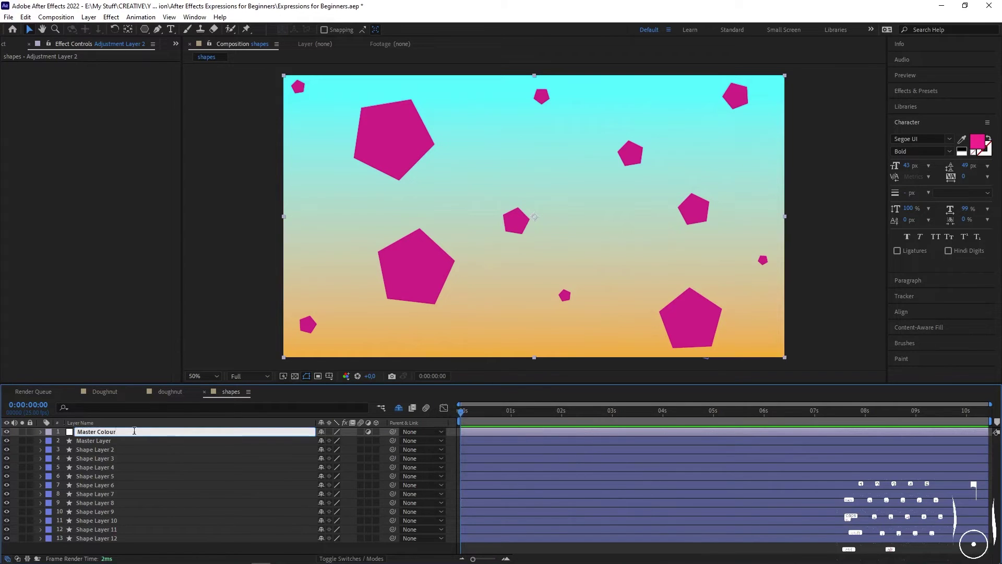
key(Return)
Add a Color Control effect to the Master Colour layer and expand the layer's effect properties in the timeline.
click(111, 16)
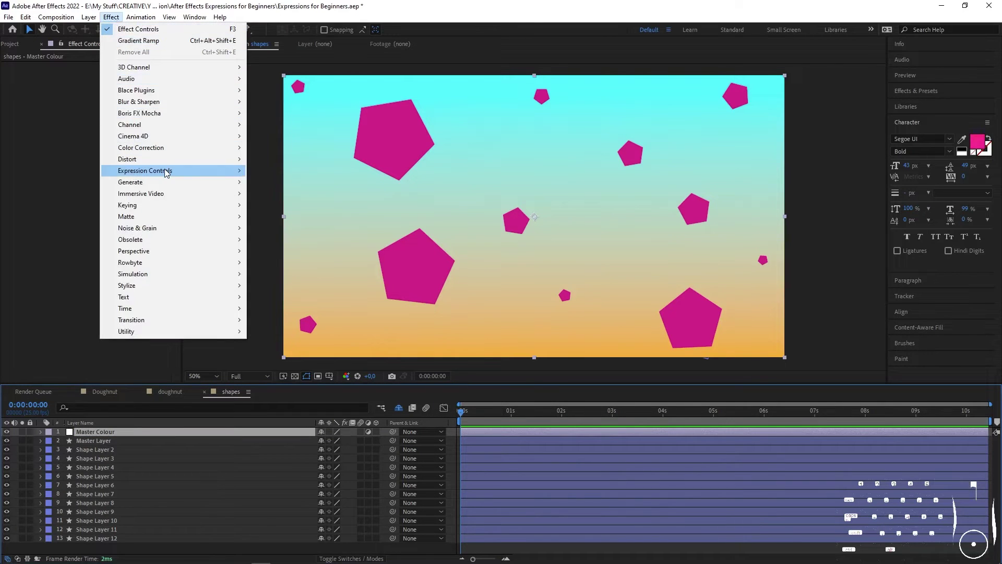
mouse_move(166, 173)
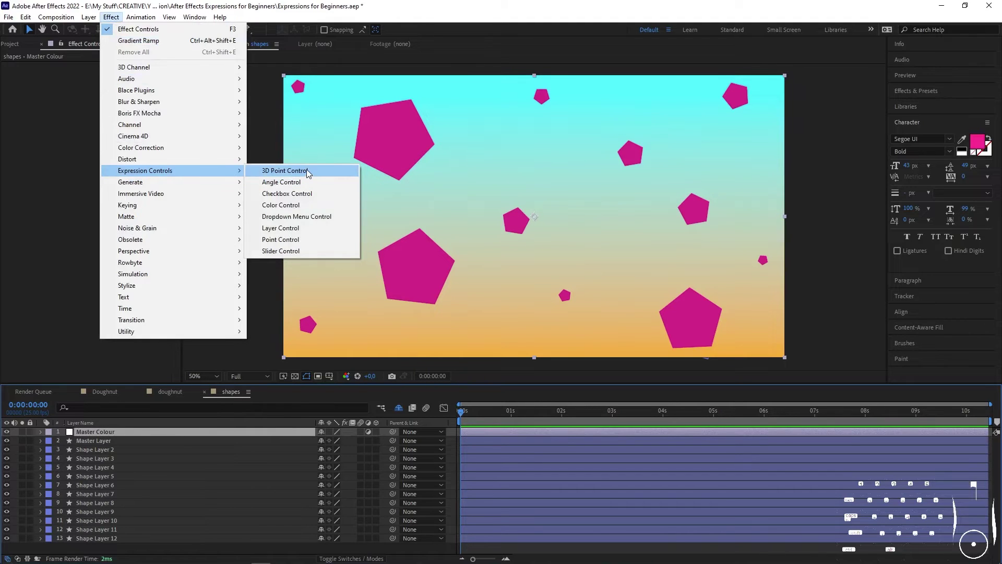
click(299, 210)
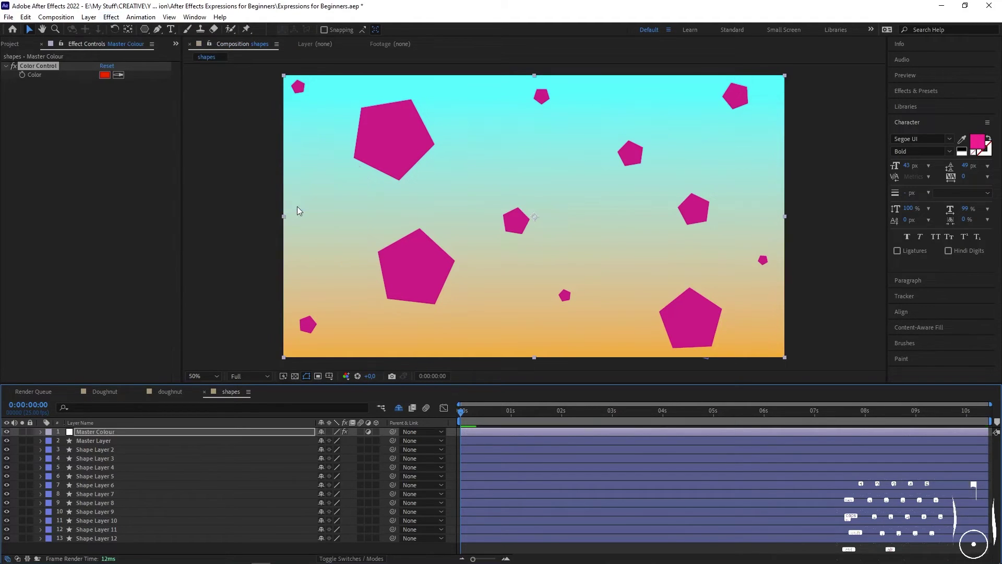
click(40, 432)
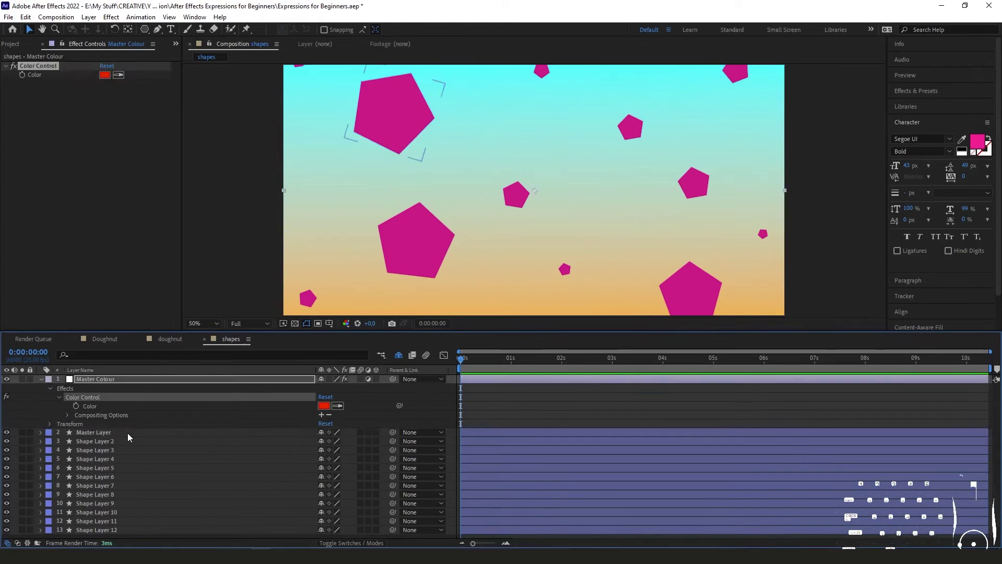
Select Master Layer through Shape Layer 12 and expand the Fill 1 properties of Master Layer, Shape Layer 2 and Shape Layer 3.
click(127, 433)
shift+click(115, 528)
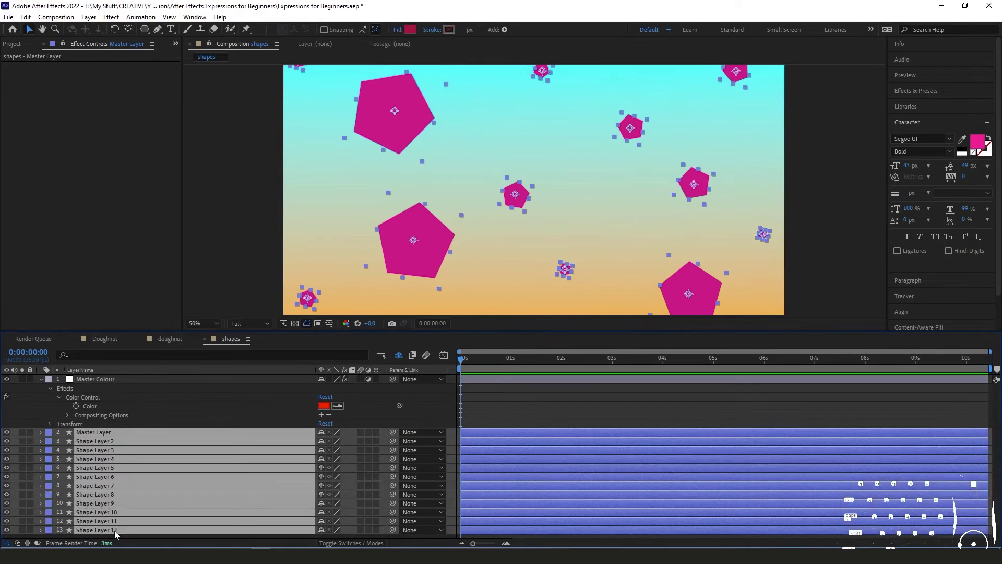
click(40, 432)
click(58, 450)
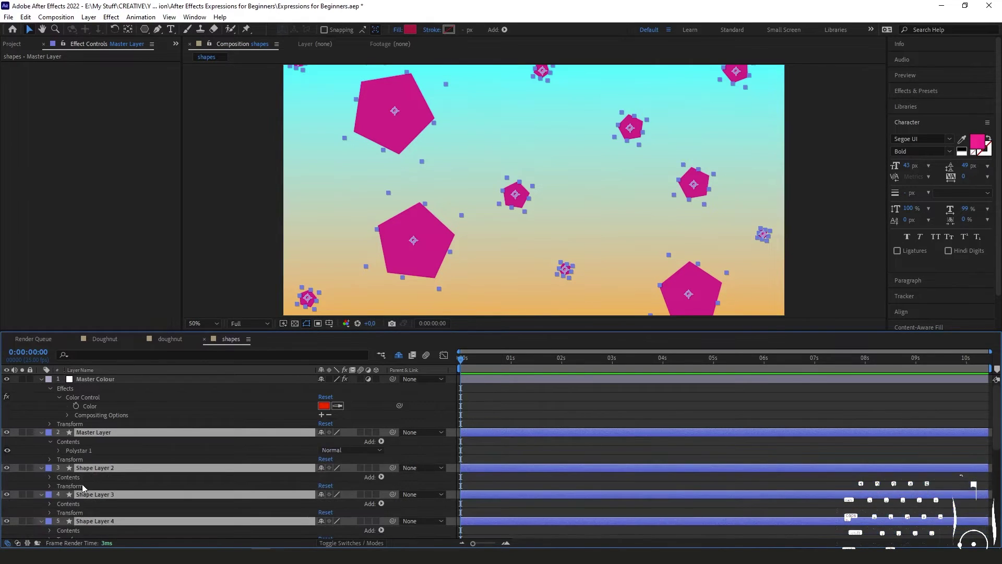
click(68, 477)
scroll(222, 492, down, 3)
click(50, 476)
scroll(109, 496, down, 1)
click(59, 459)
click(68, 486)
scroll(264, 494, down, 4)
click(49, 459)
click(59, 468)
click(68, 494)
Link Master Layer's fill colour to the Color Control colour of Master Colour with an expression.
drag(997, 453, 997, 402)
click(503, 501)
alt+click(85, 504)
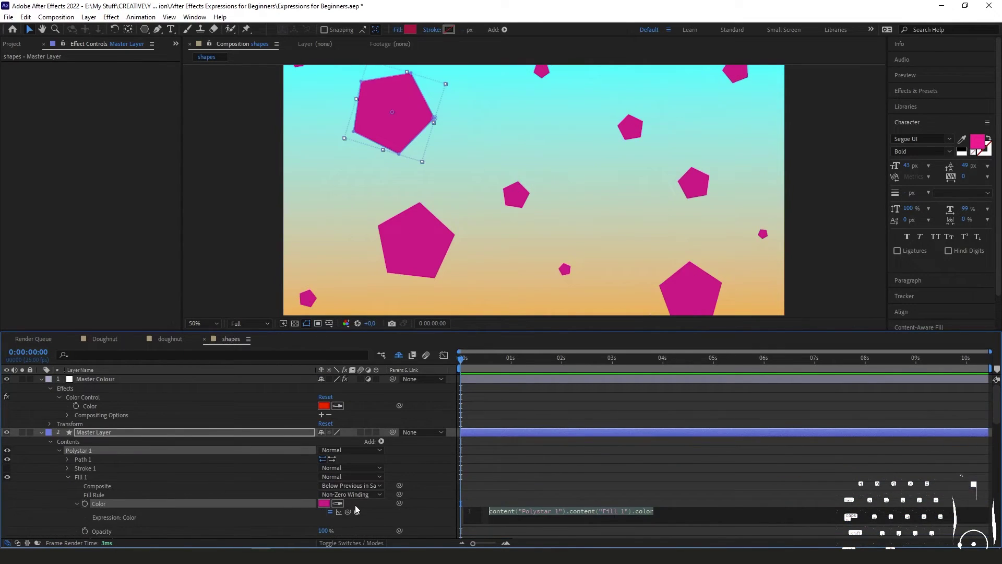
drag(348, 512, 90, 408)
click(577, 447)
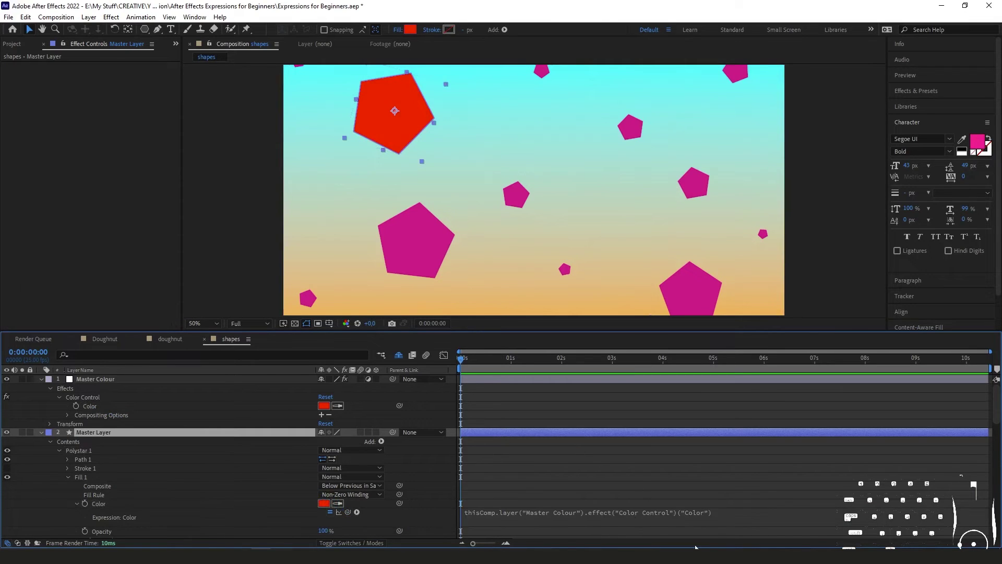
Link Shape Layer 2's fill colour to the Color Control colour of Master Colour using the property pick whip.
drag(997, 398, 997, 440)
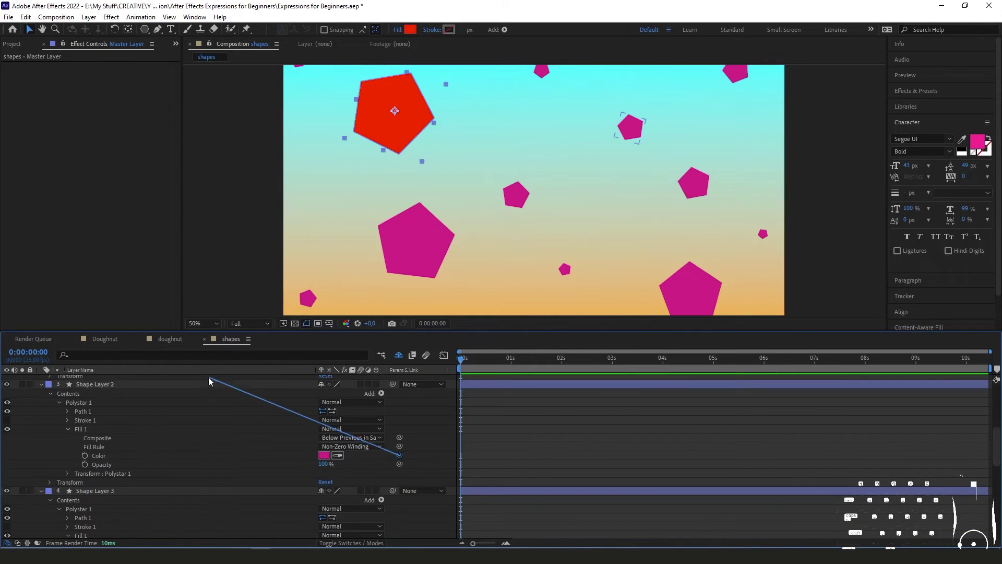
drag(209, 377, 92, 403)
drag(998, 423, 997, 412)
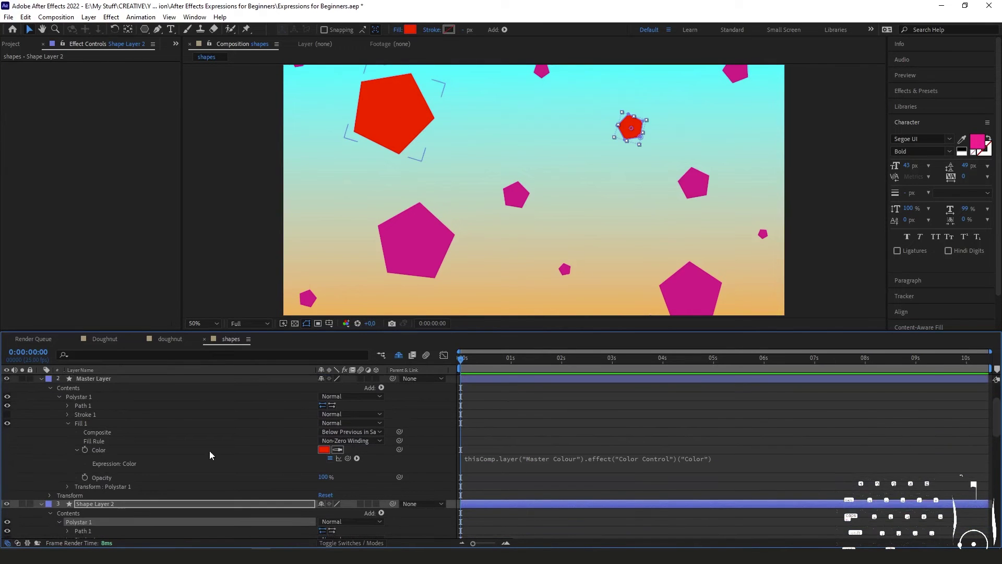
Copy only the expression from Master Layer's fill colour and paste it onto Shape Layer 3's fill colour.
click(128, 465)
click(110, 449)
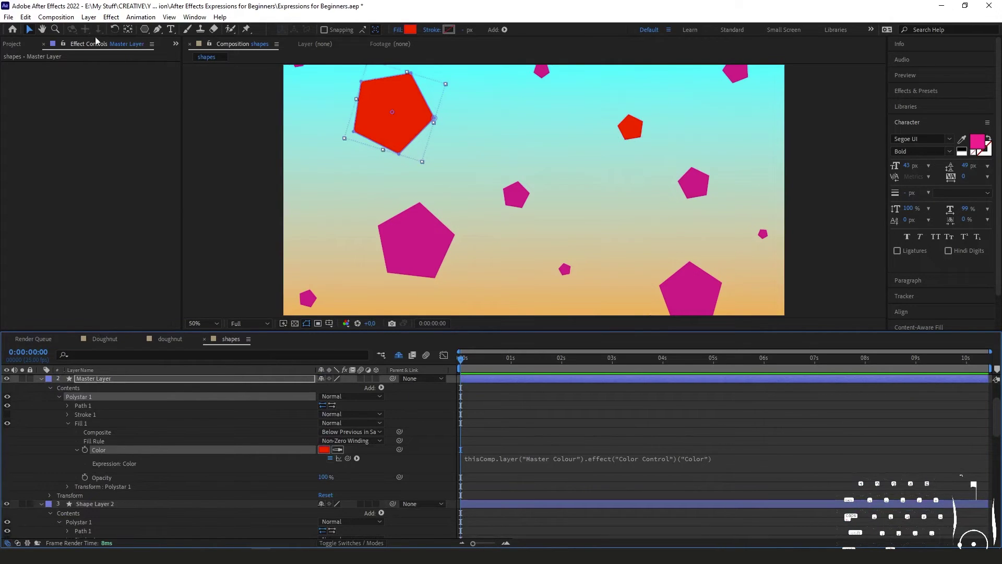
click(25, 17)
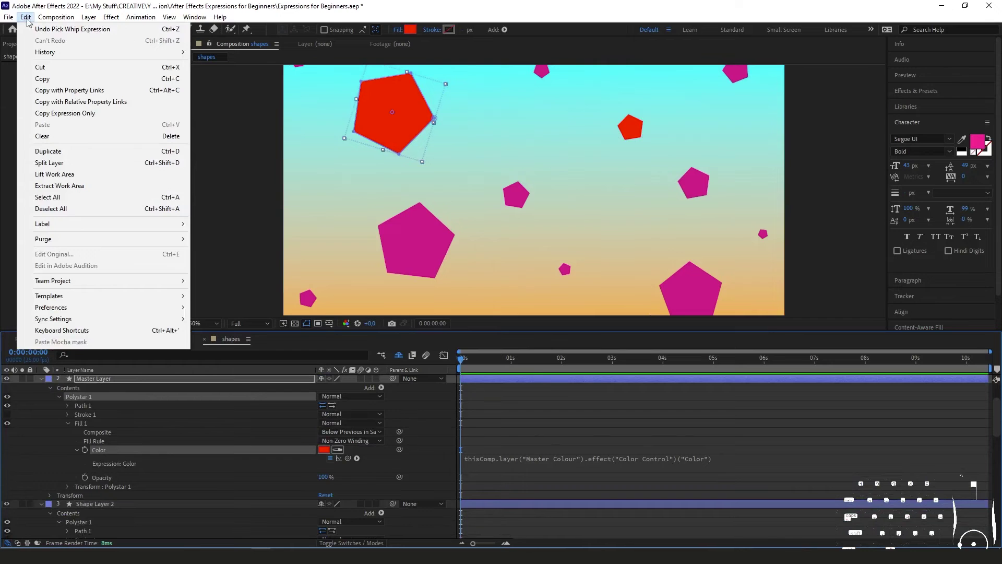
click(74, 114)
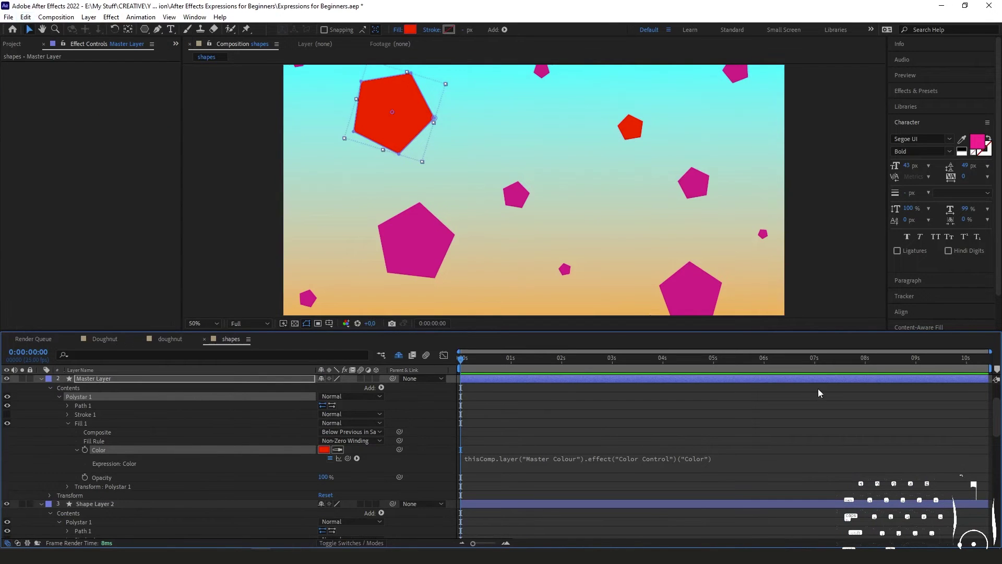
drag(991, 418, 992, 470)
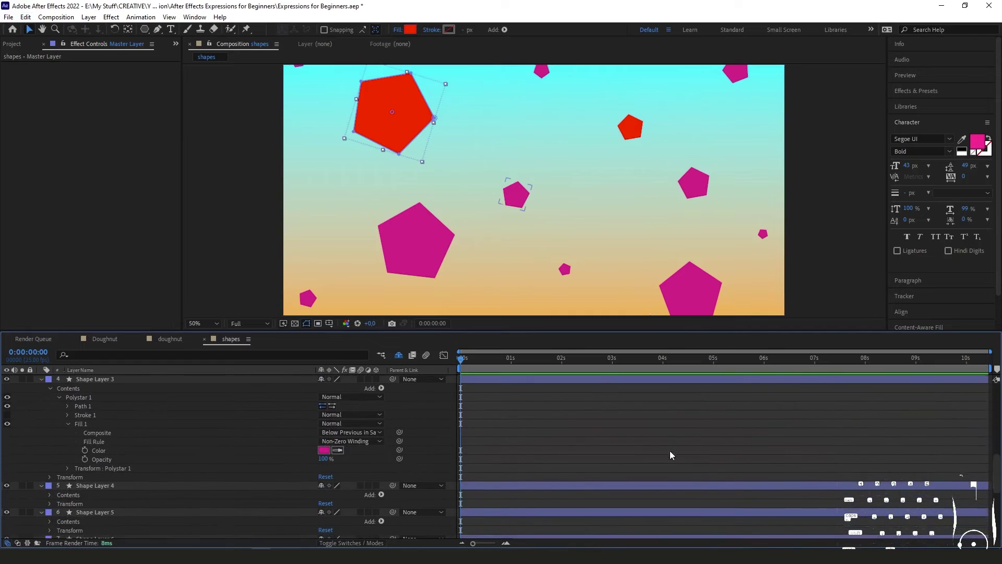
click(115, 450)
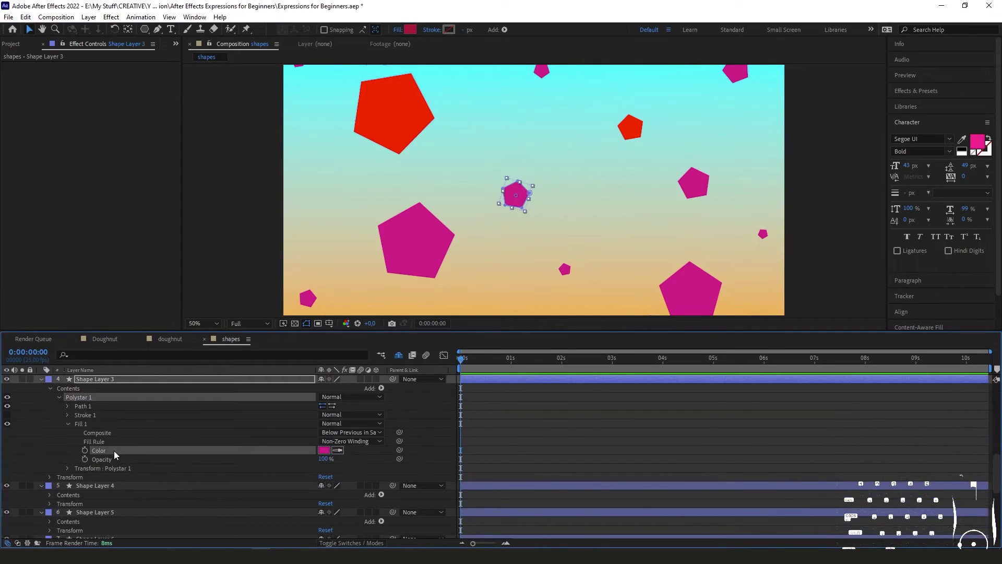
key(ctrl+v)
Expand the fill properties of the following shape layers and paste the colour expression onto Shape Layers 4 and 5.
scroll(113, 452, down, 3)
click(50, 436)
click(59, 445)
click(68, 472)
click(102, 499)
key(ctrl+v)
scroll(99, 469, down, 4)
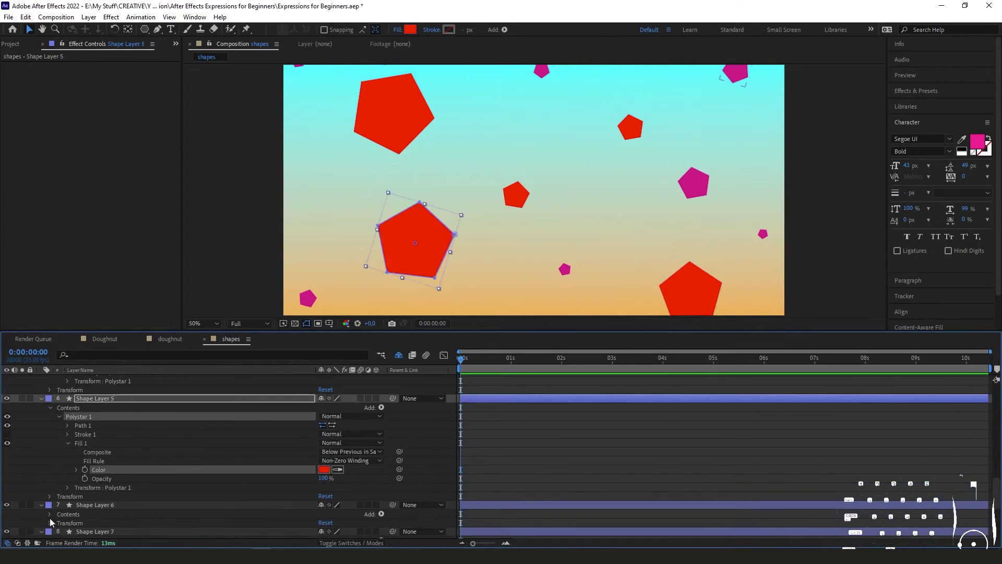
Paste the colour expression onto the fill colours of the remaining shape layers, Shape Layers 6 to 12.
key(ctrl+Down)
key(ctrl+v)
key(ctrl+Down)
key(ctrl+v)
key(ctrl+Down)
key(ctrl+v)
Keyframe Master Colour's Color Control from olive green at the start to purple at 0:00:01:13 and reveal its keyframes.
click(93, 387)
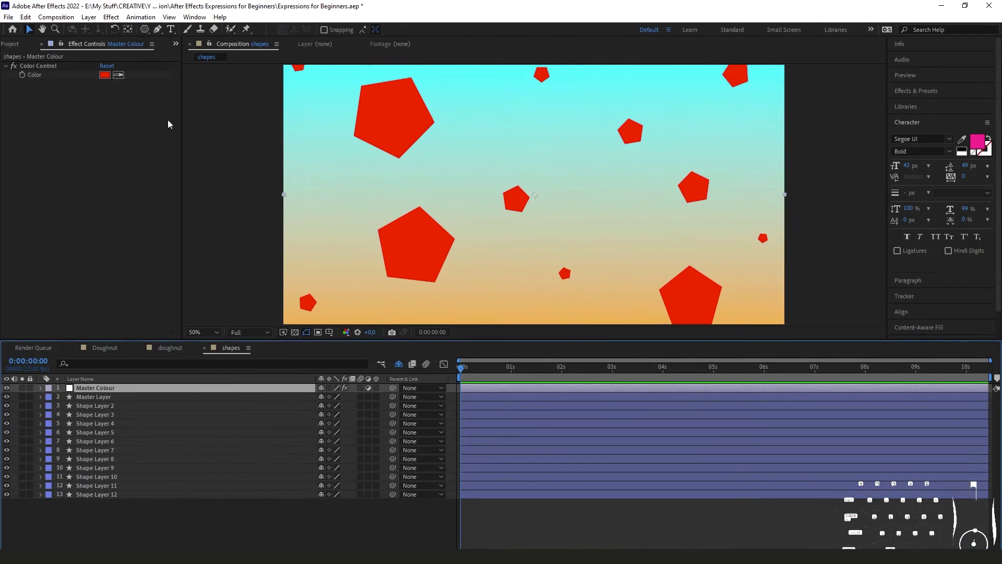
click(105, 75)
click(803, 323)
drag(738, 263, 694, 376)
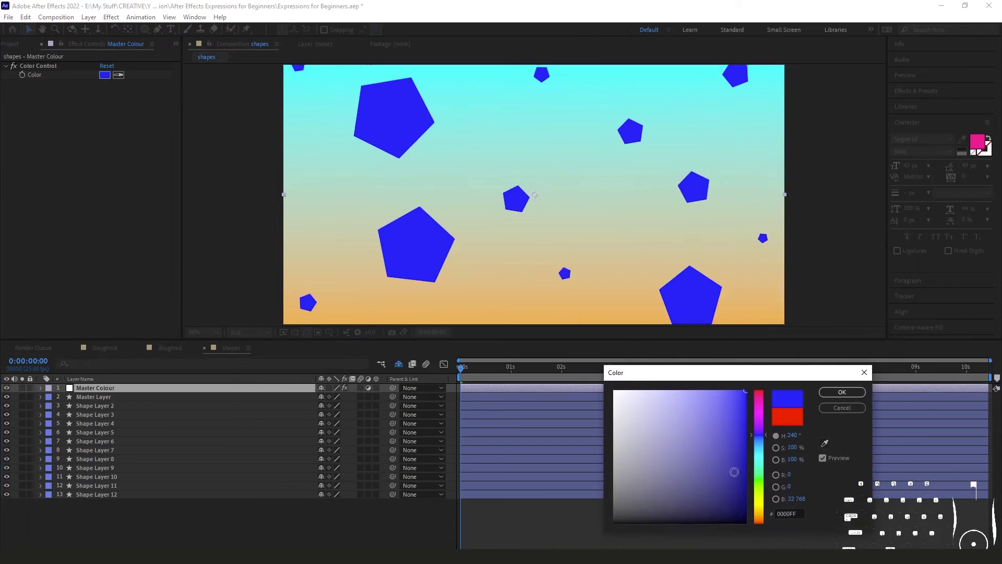
drag(738, 463, 746, 481)
drag(758, 457, 760, 414)
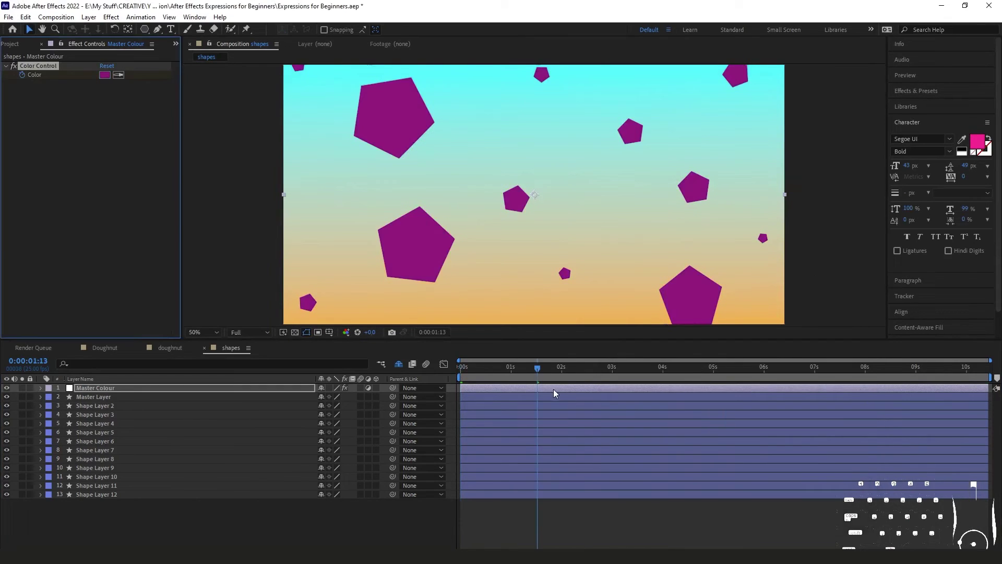
key(u)
mouse_move(540, 371)
mouse_down()
mouse_move(489, 374)
mouse_move(546, 383)
mouse_up()
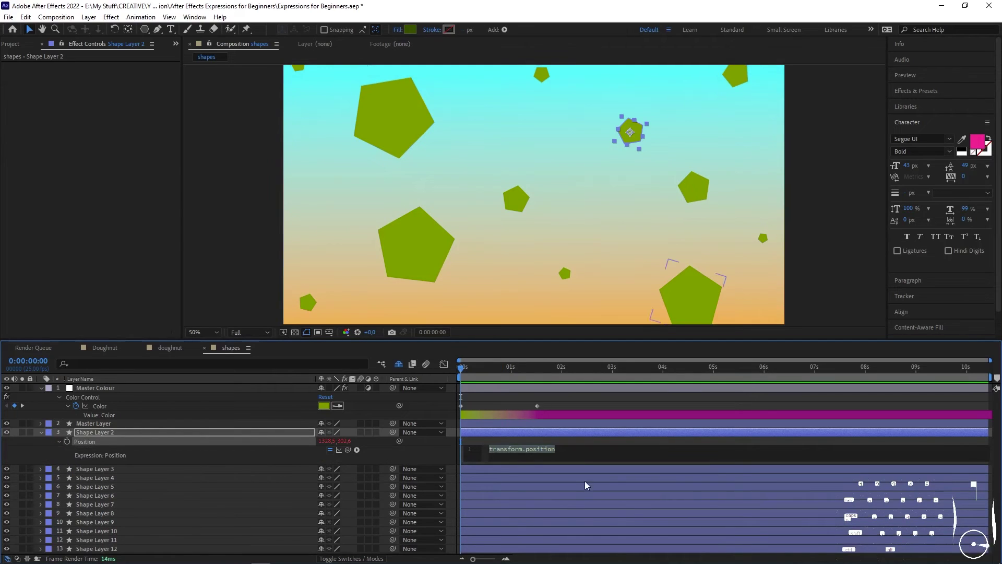
Set Shape Layer 2's Position expression to loopOut() and open the expression's warning details.
text(loop)
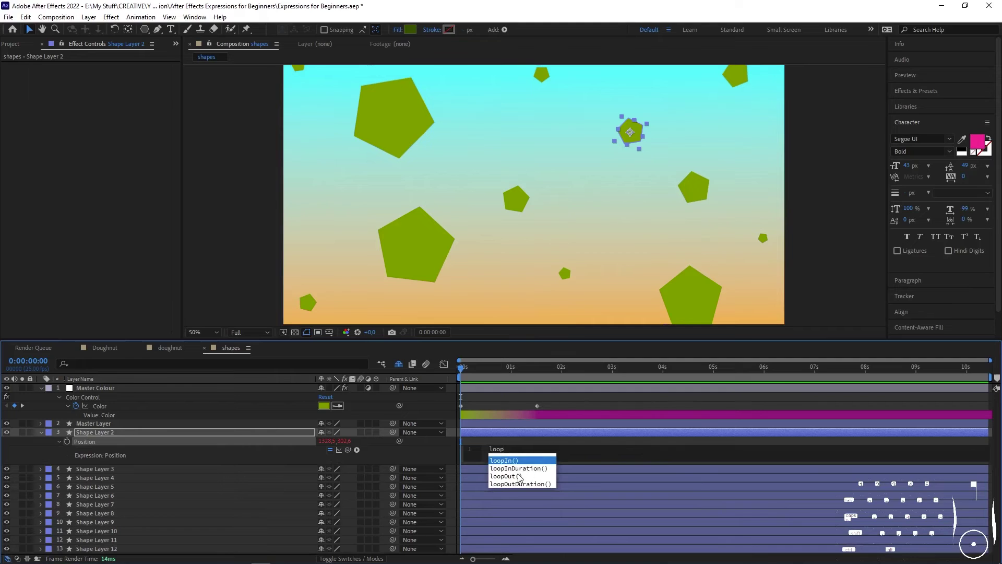
click(519, 477)
click(554, 444)
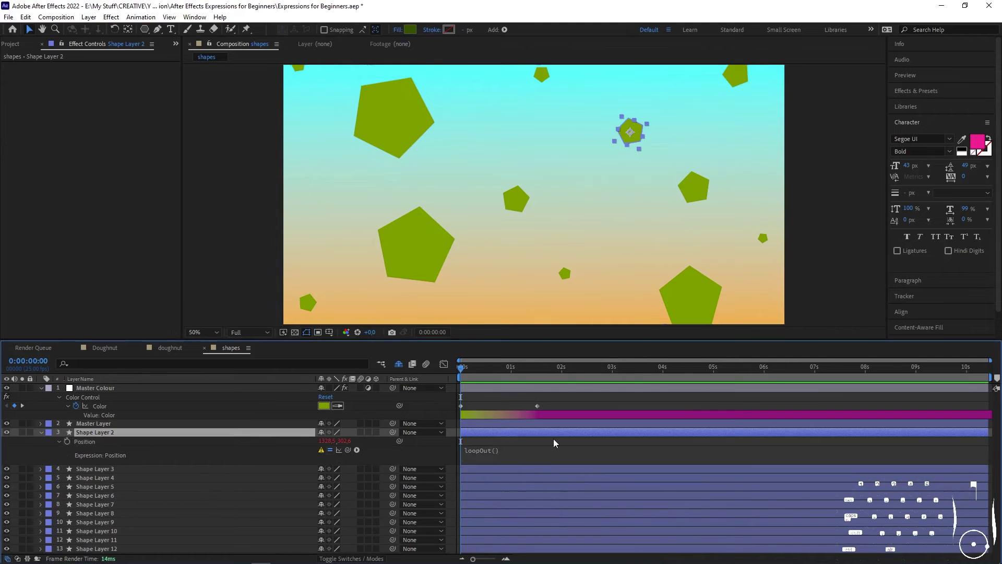
click(321, 450)
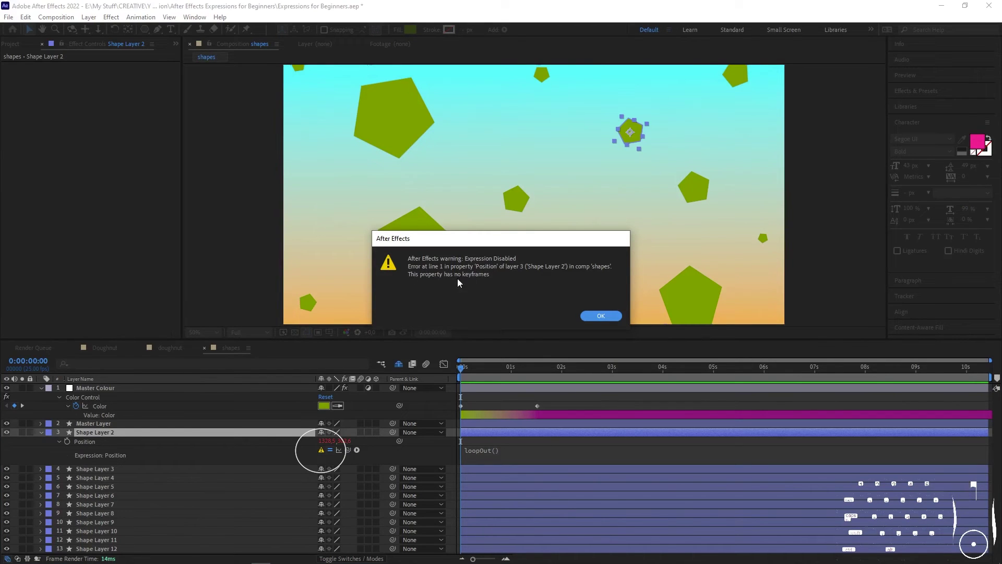
click(600, 315)
Change Shape Layer 2's Position expression to the lowercase loopout() and read the expression's warning details.
click(499, 451)
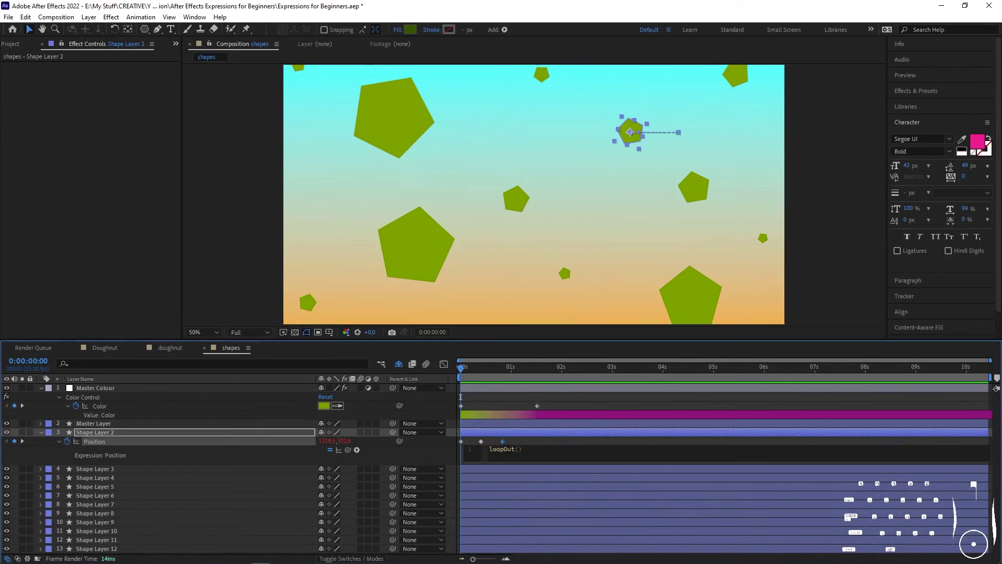
key(BackSpace)
text(o)
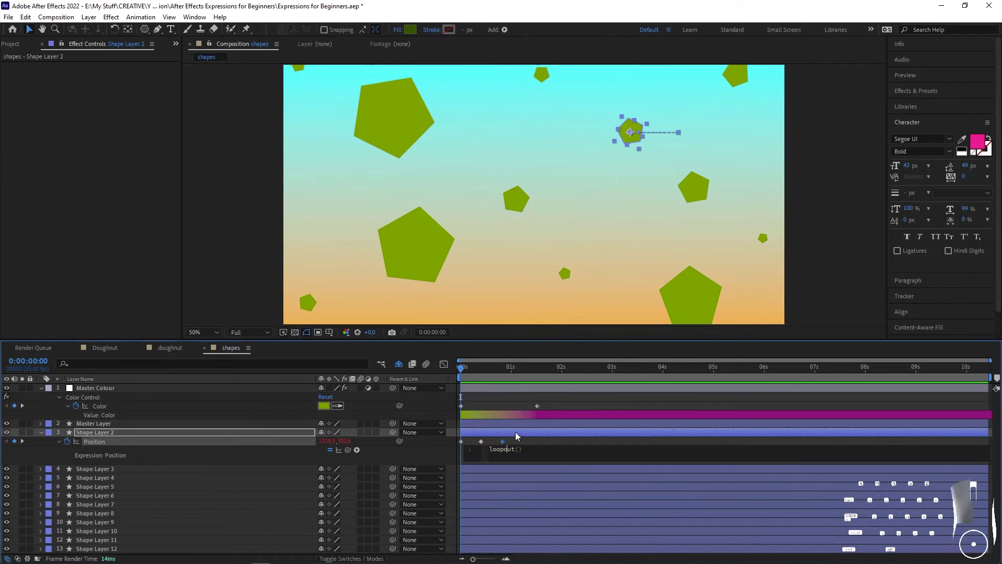
click(515, 432)
click(320, 450)
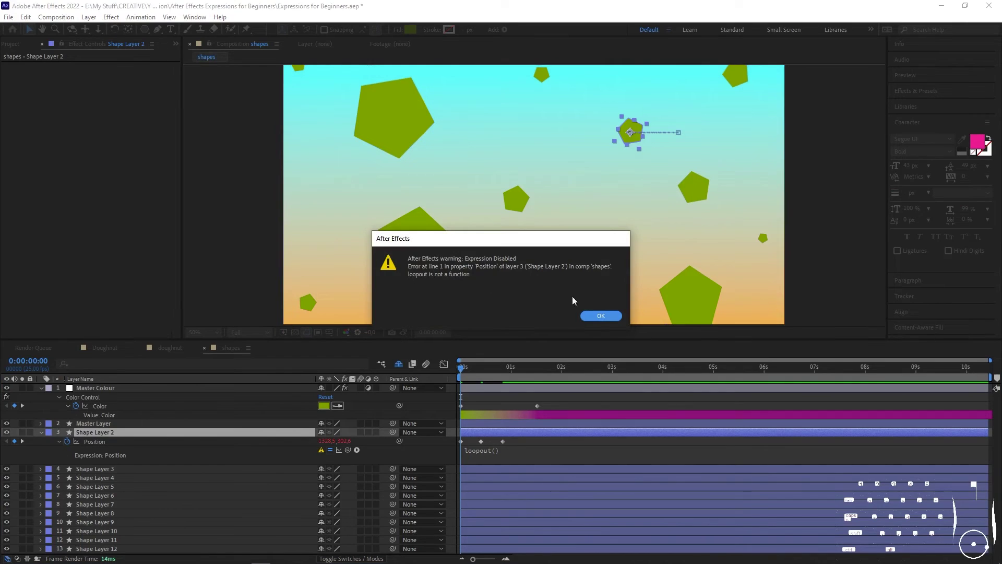
click(600, 316)
Correct Shape Layer 2's Position expression to loopOut() with a capital O and preview the animation.
click(506, 450)
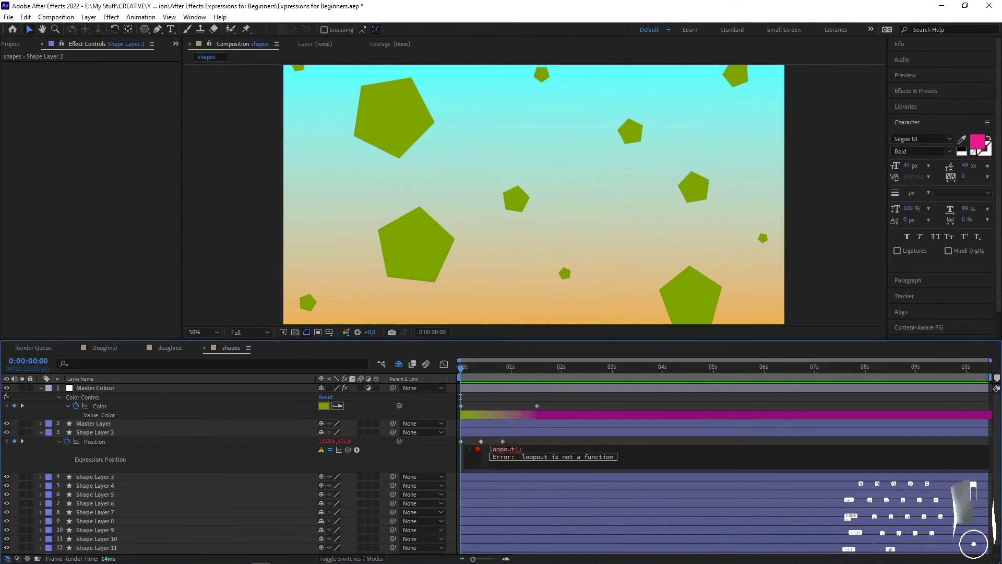
key(Caps_Lock)
key(BackSpace)
text(O)
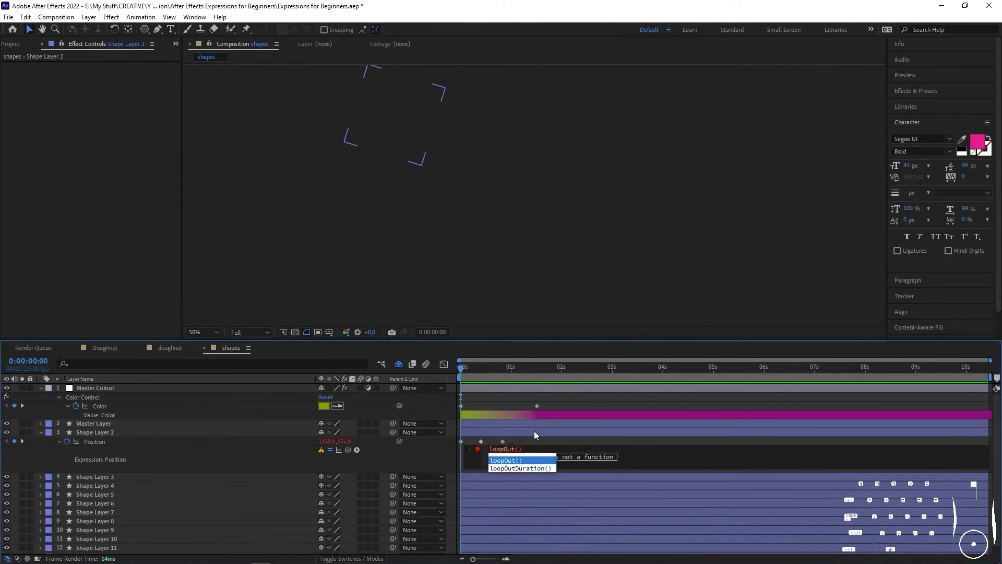
click(533, 431)
click(477, 368)
key(Caps_Lock)
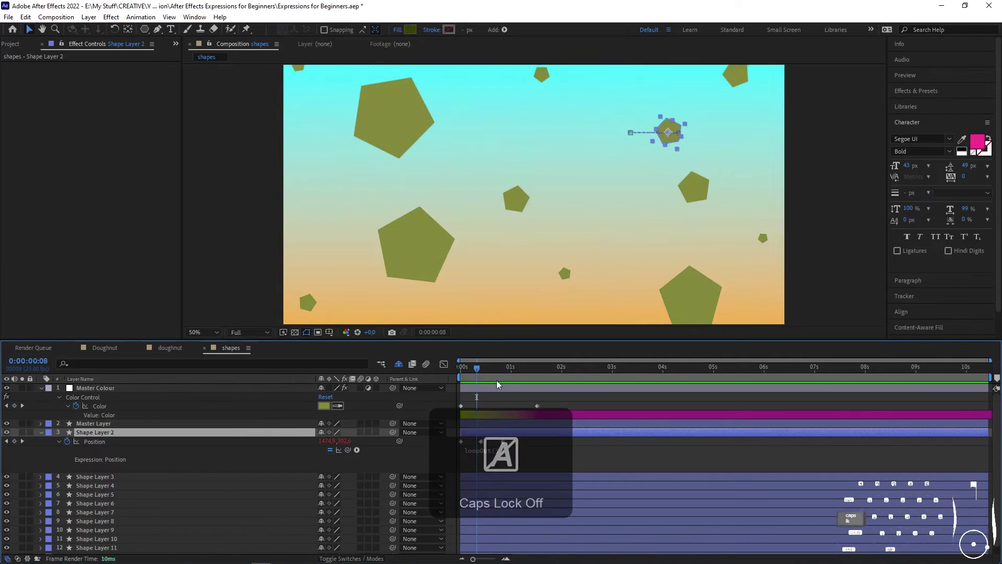
key(space)
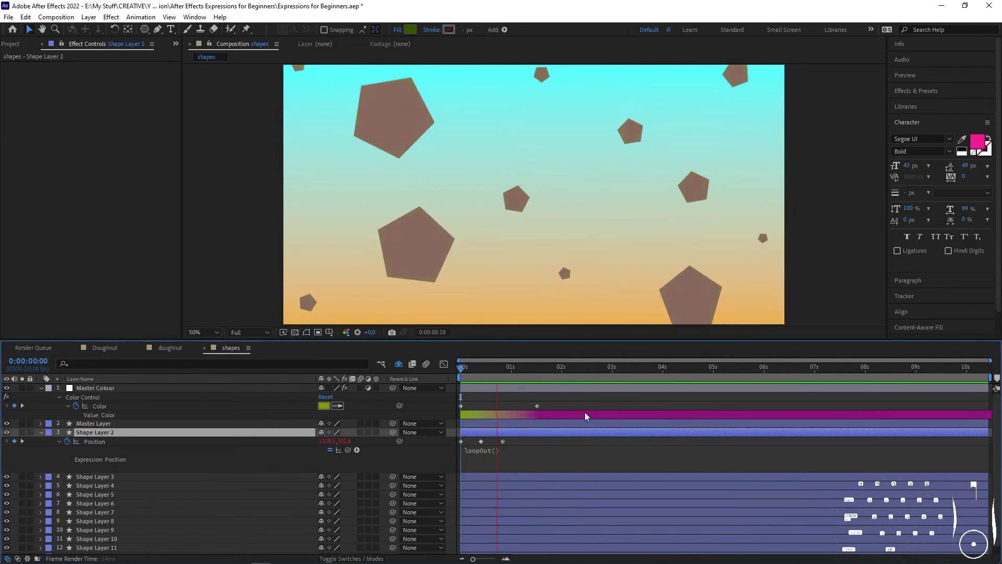
Replace Shape Layer 2's Position expression with the copied bounce code (amp .1, freq 2.0, decay 2.0) and enlarge the expression field to show it.
click(502, 450)
key(ctrl+v)
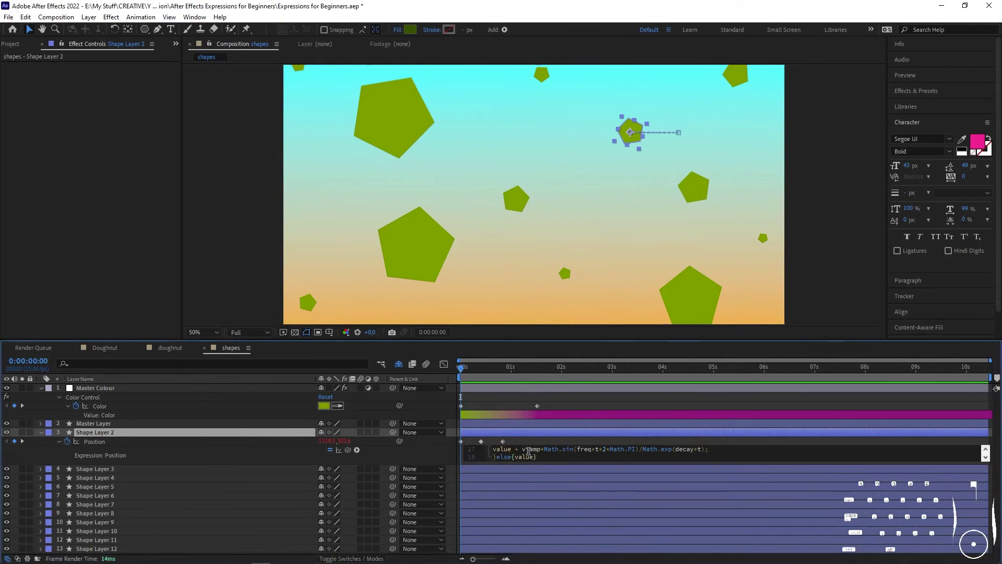
drag(574, 464, 574, 561)
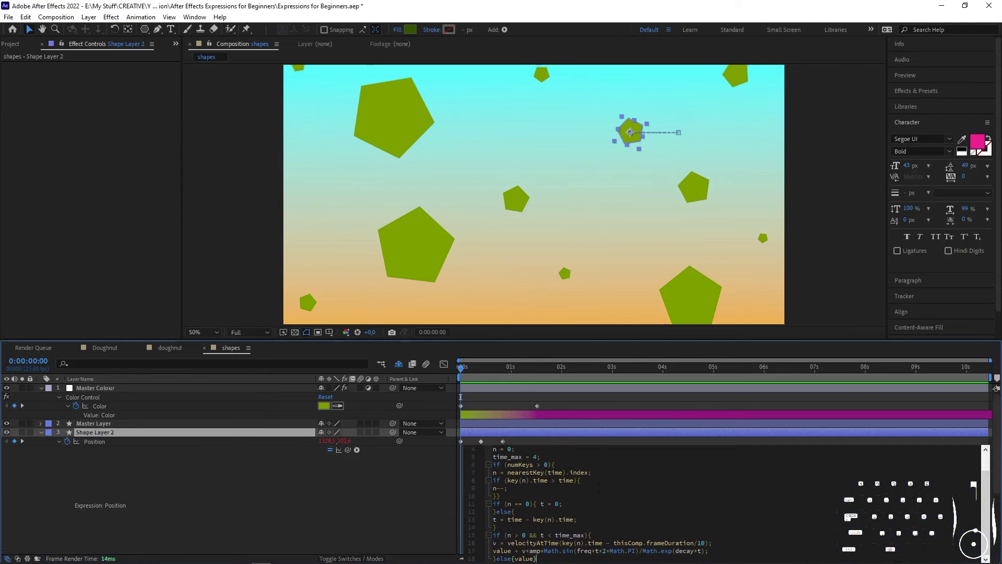
drag(515, 449, 511, 450)
double_click(551, 457)
Convert Shape Layer 2's Position expression to keyframes and return the current time to 0:00:00:00.
drag(461, 406, 639, 415)
click(98, 442)
click(141, 17)
mouse_move(168, 126)
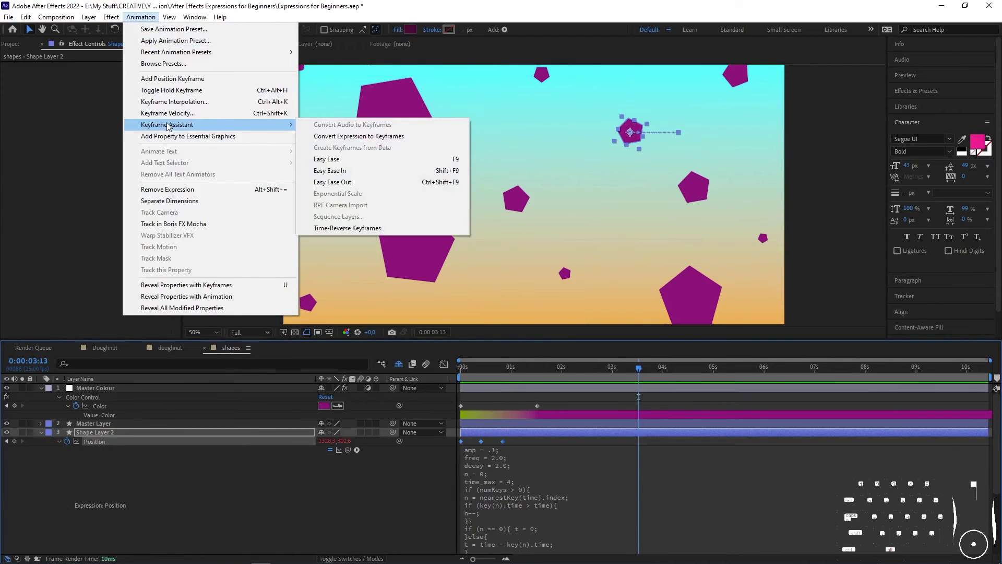
click(380, 137)
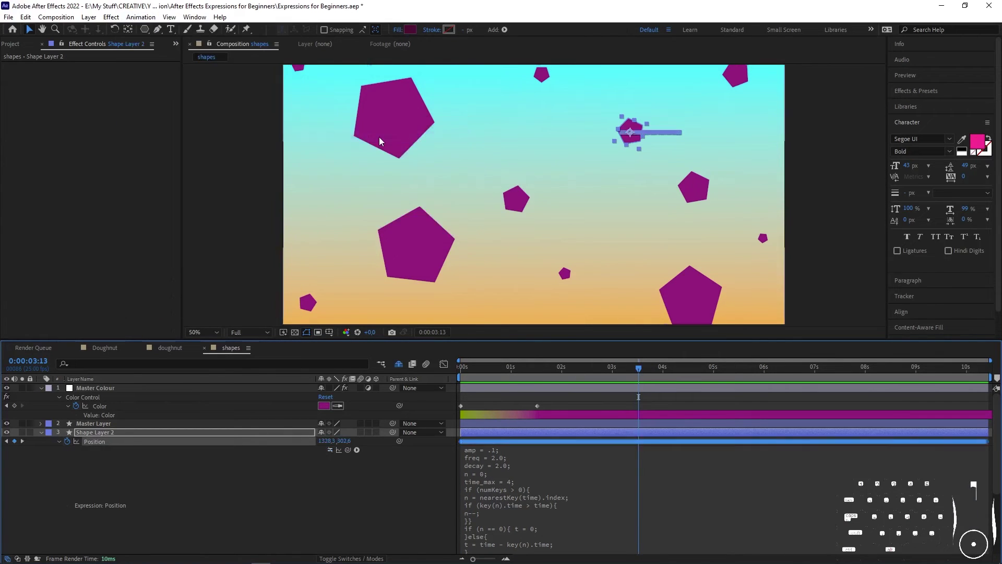
drag(453, 385, 284, 396)
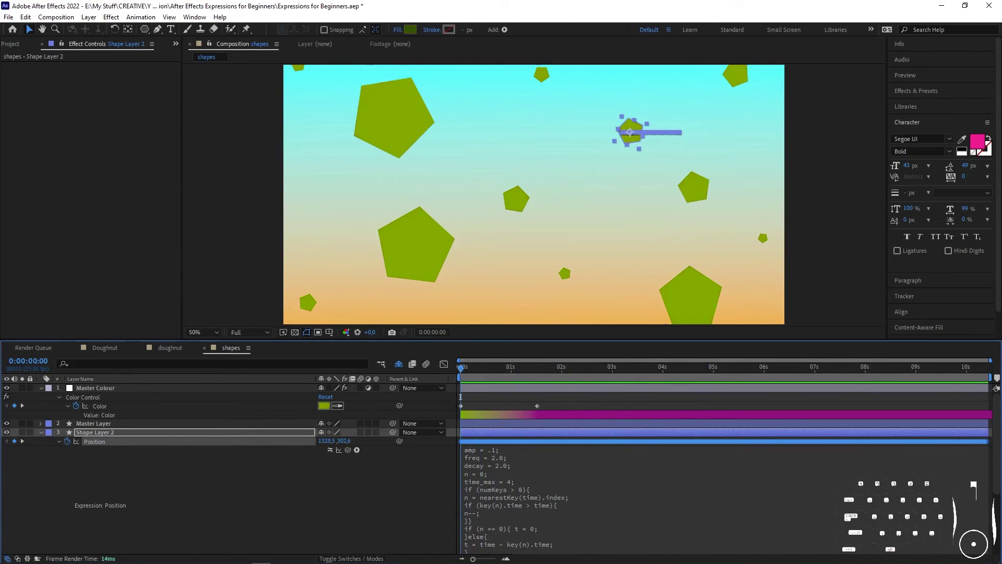